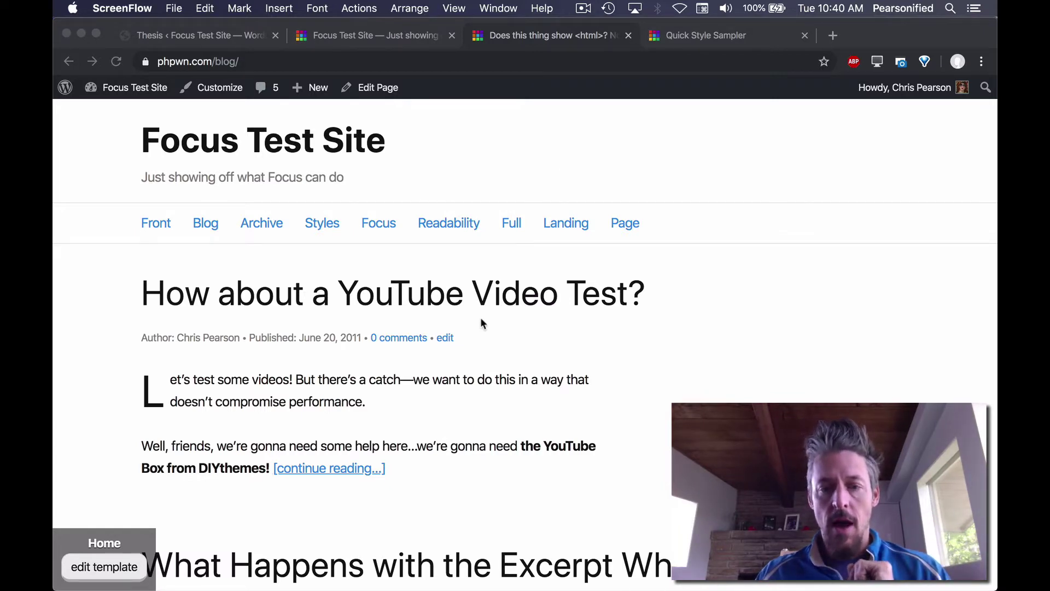
Switch to the Thesis Focus Skin Design Options tab
{"action": "scroll", "coordinate": [481, 323], "scroll_direction": "down", "scroll_amount": 1}
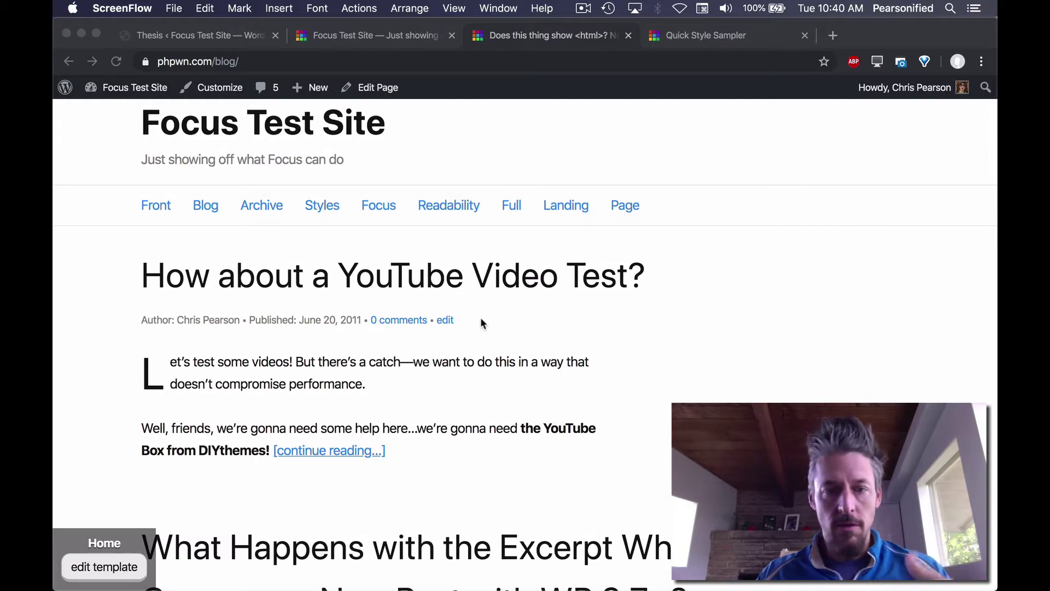
{"action": "scroll", "coordinate": [481, 323], "scroll_direction": "down", "scroll_amount": 10}
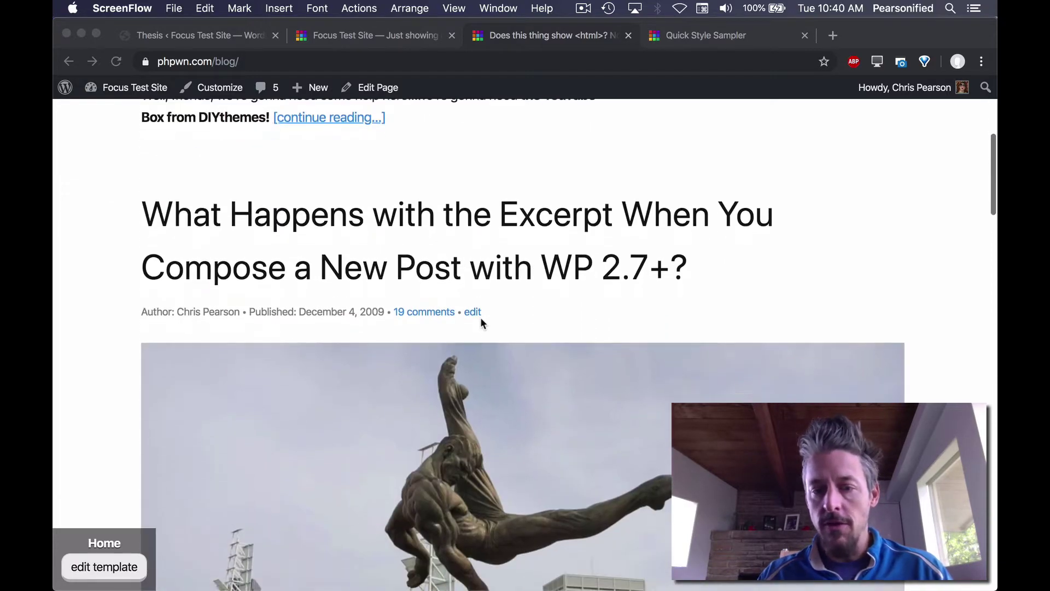
{"action": "scroll", "coordinate": [480, 323], "scroll_direction": "down", "scroll_amount": 7}
{"action": "scroll", "coordinate": [480, 322], "scroll_direction": "up", "scroll_amount": 15}
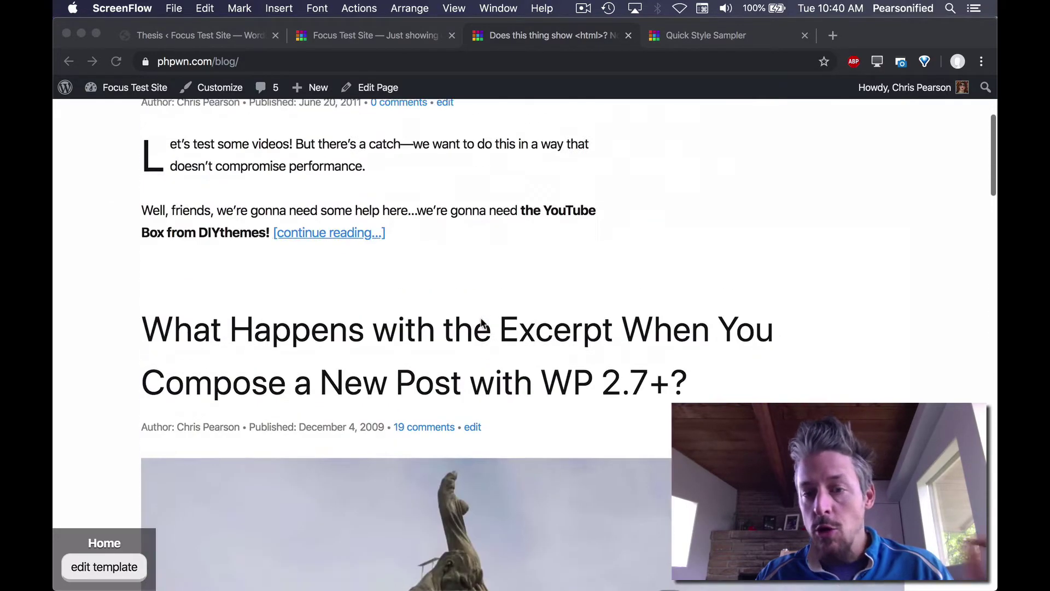
{"action": "scroll", "coordinate": [481, 323], "scroll_direction": "up", "scroll_amount": 3}
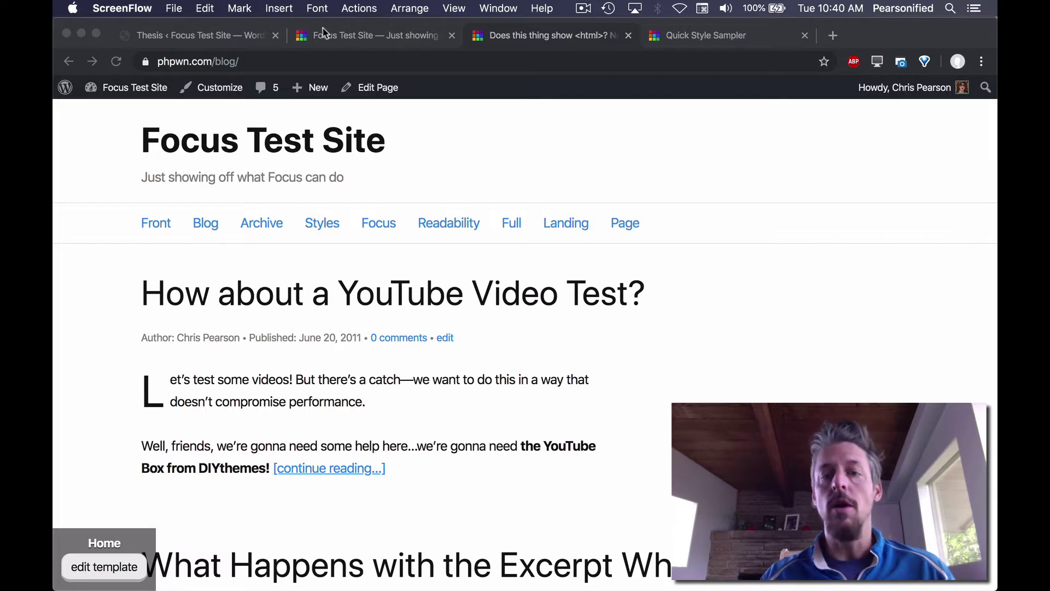
{"action": "left_click", "coordinate": [243, 41]}
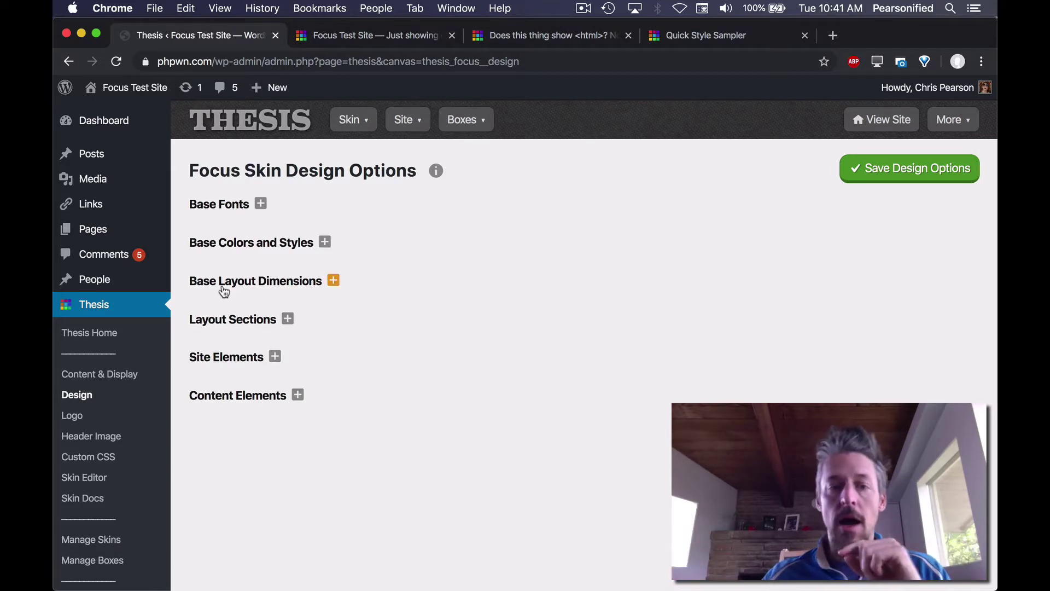
Expand Base Fonts and review the font and colour settings below it
{"action": "left_click", "coordinate": [230, 204]}
{"action": "scroll", "coordinate": [349, 280], "scroll_direction": "down", "scroll_amount": 2}
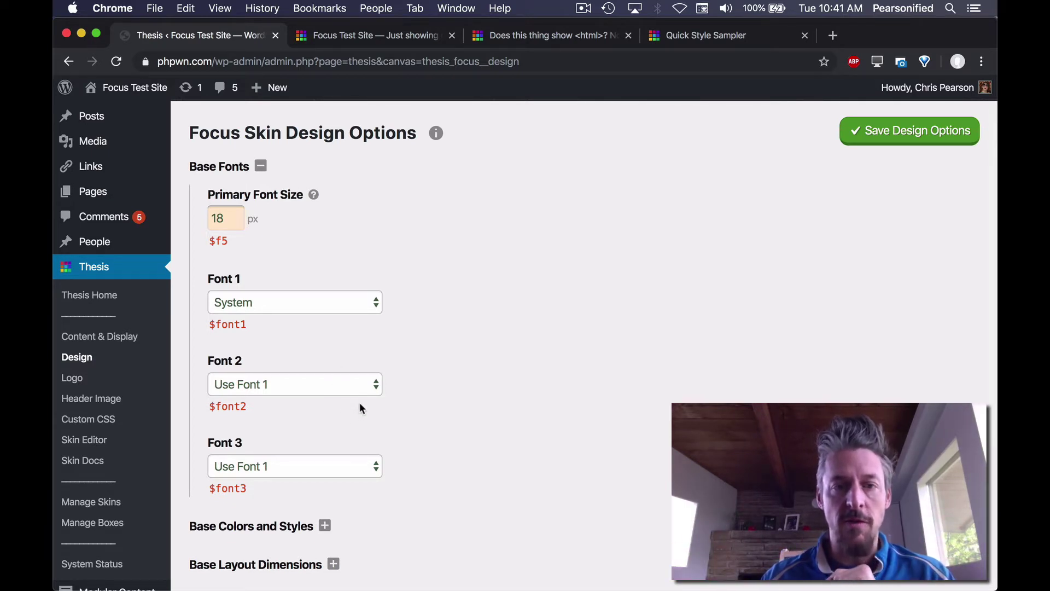
{"action": "scroll", "coordinate": [359, 409], "scroll_direction": "down", "scroll_amount": 3}
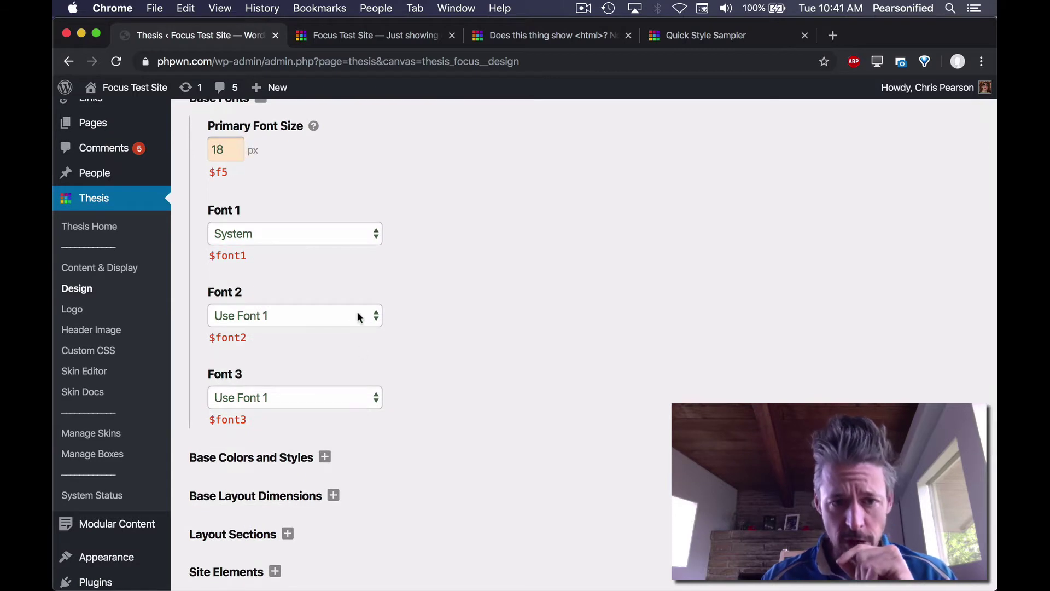
{"action": "scroll", "coordinate": [359, 317], "scroll_direction": "up", "scroll_amount": 1}
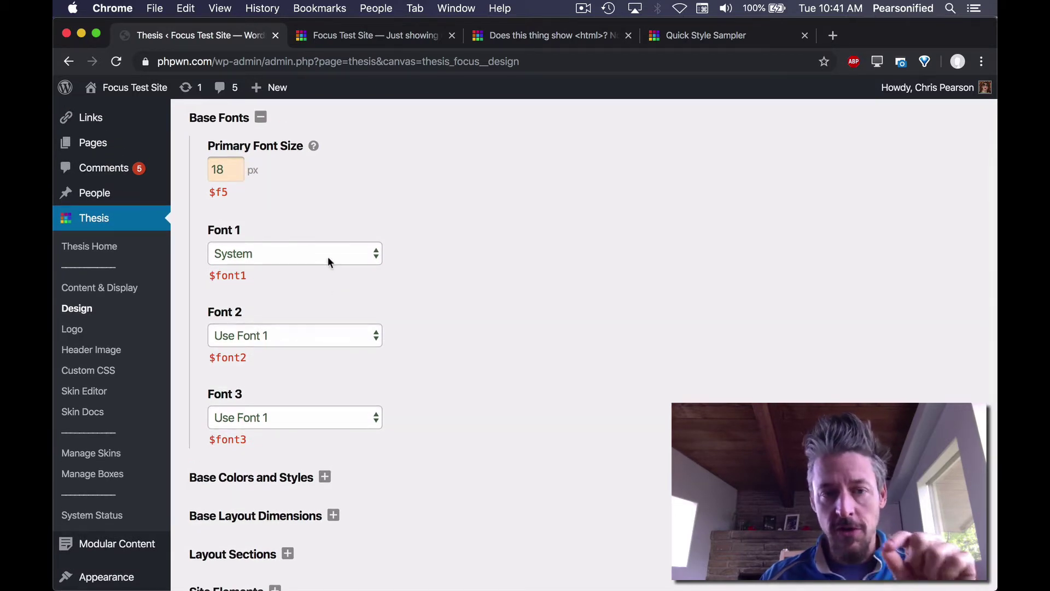
{"action": "scroll", "coordinate": [436, 304], "scroll_direction": "up", "scroll_amount": 2}
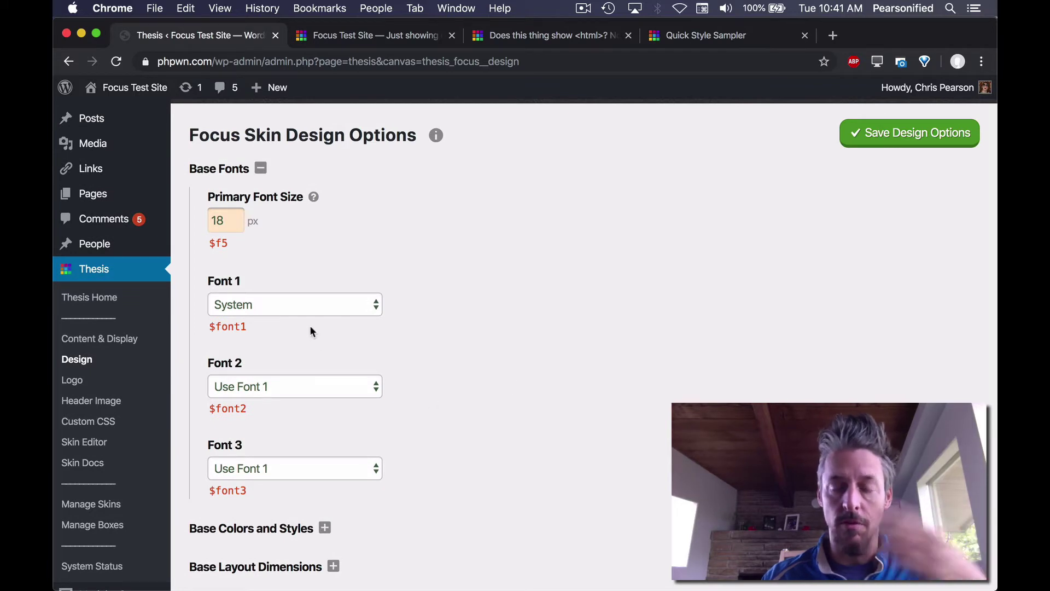
{"action": "scroll", "coordinate": [353, 328], "scroll_direction": "down", "scroll_amount": 3}
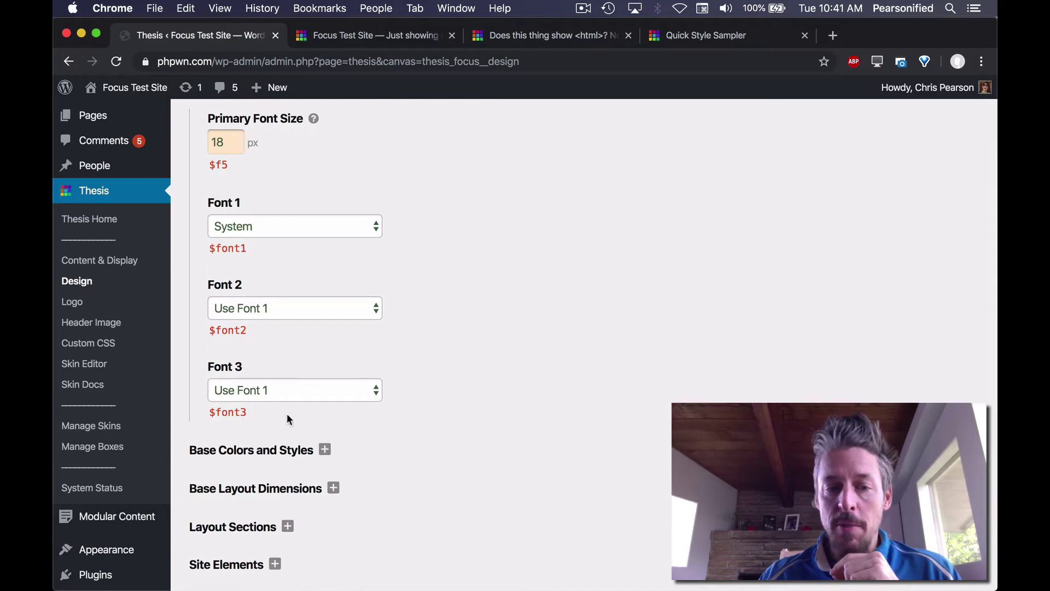
{"action": "scroll", "coordinate": [248, 419], "scroll_direction": "up", "scroll_amount": 1}
{"action": "left_click", "coordinate": [246, 464]}
{"action": "scroll", "coordinate": [247, 465], "scroll_direction": "down", "scroll_amount": 5}
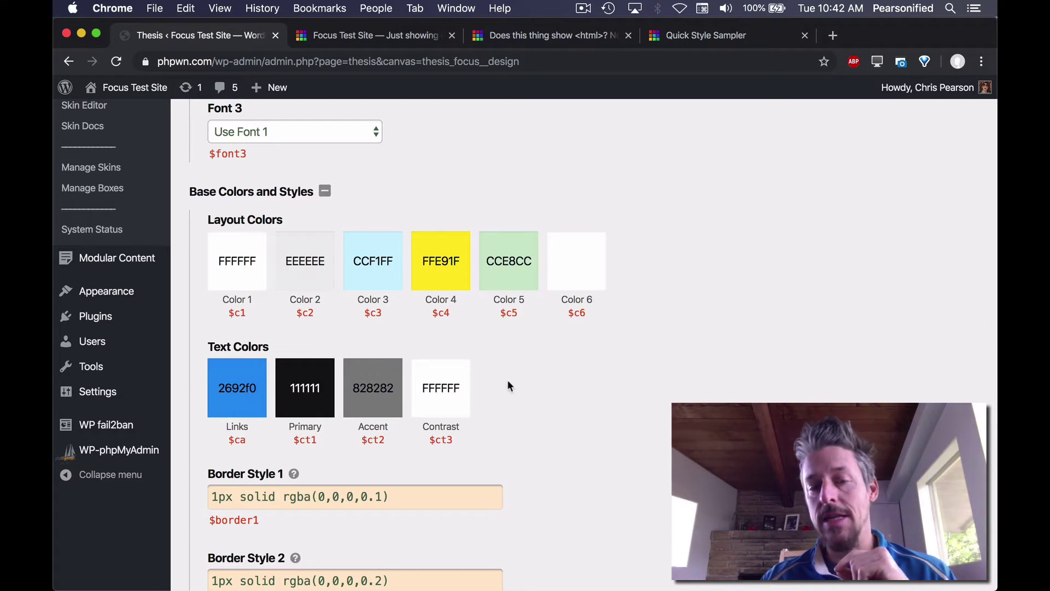
{"action": "scroll", "coordinate": [549, 458], "scroll_direction": "down", "scroll_amount": 2}
{"action": "scroll", "coordinate": [408, 364], "scroll_direction": "down", "scroll_amount": 2}
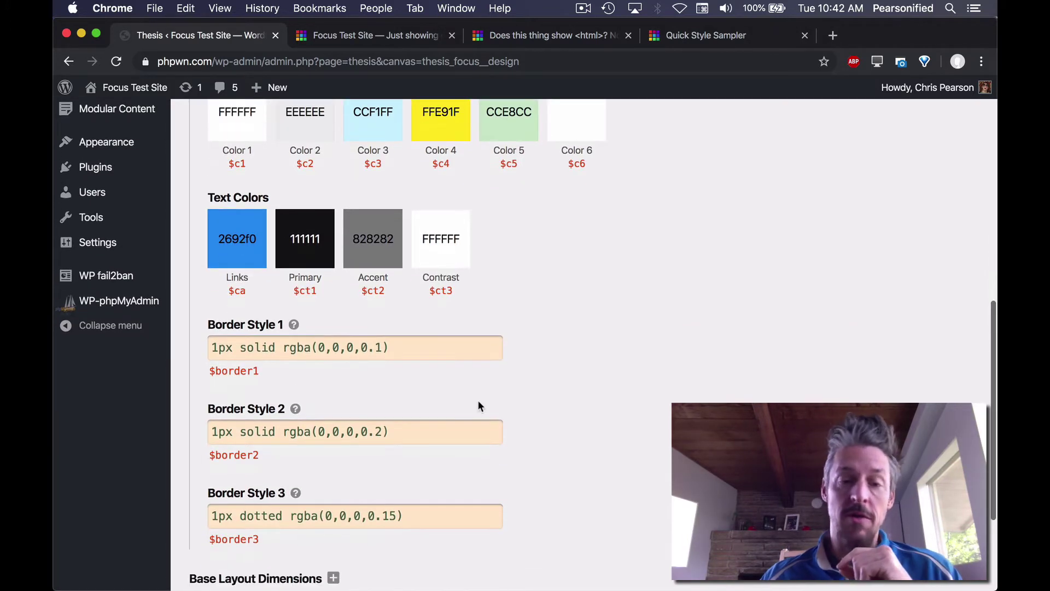
{"action": "scroll", "coordinate": [408, 367], "scroll_direction": "up", "scroll_amount": 1}
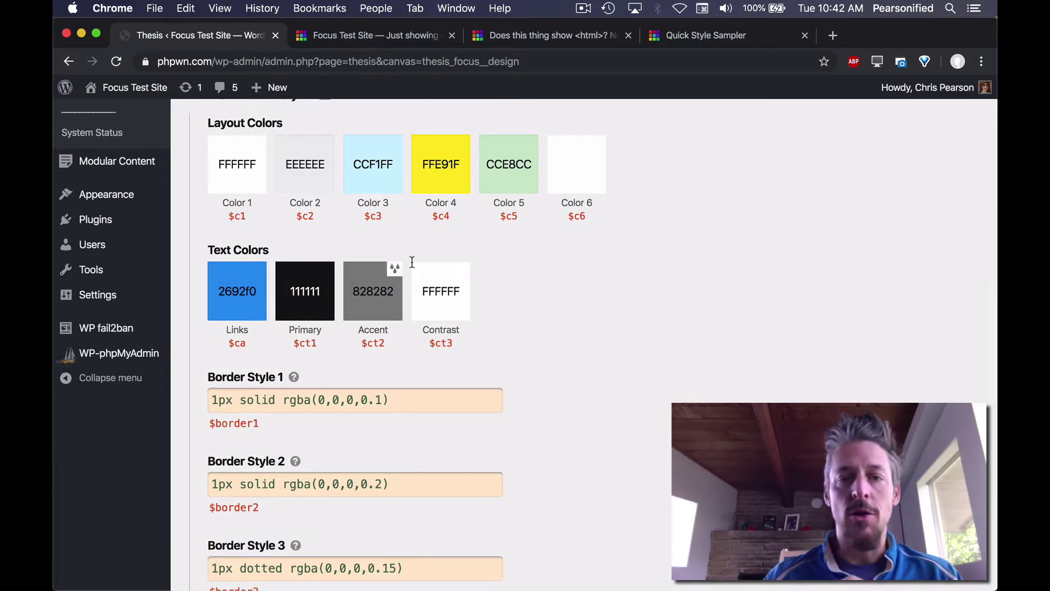
{"action": "left_click", "coordinate": [547, 35]}
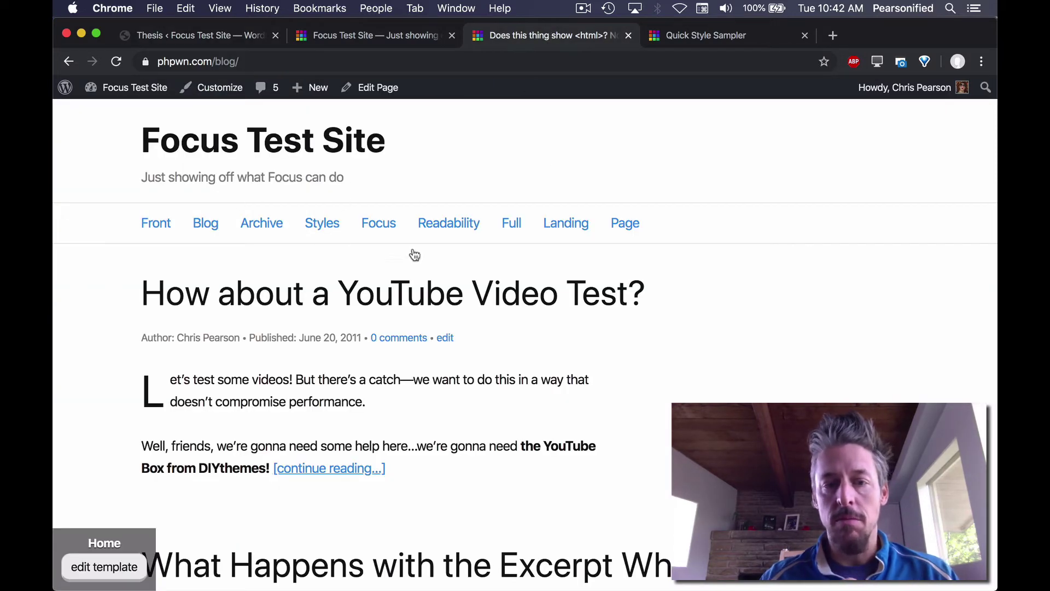
{"action": "scroll", "coordinate": [513, 356], "scroll_direction": "down", "scroll_amount": 20}
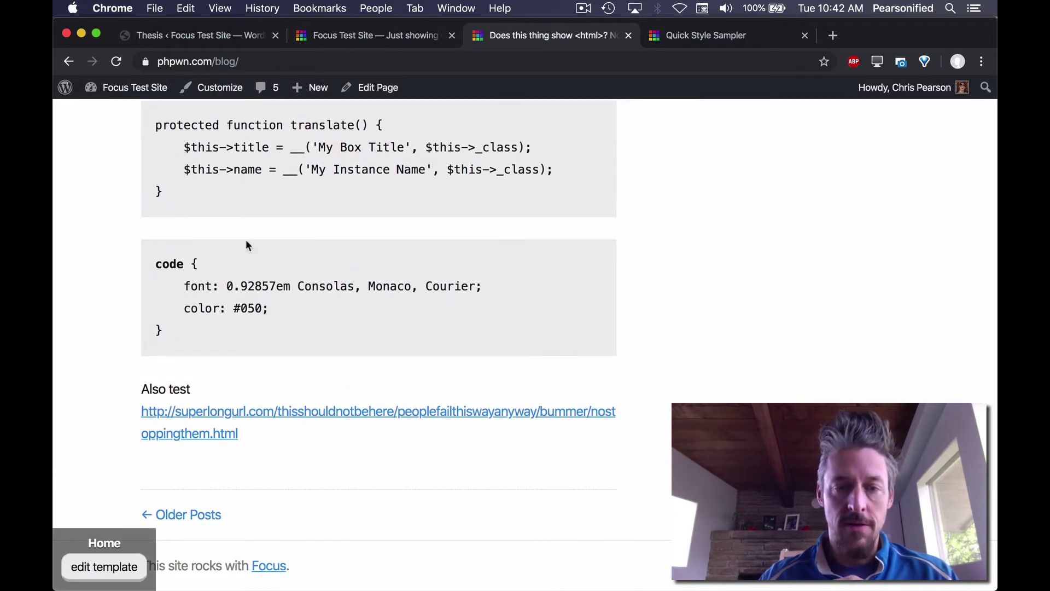
{"action": "left_click", "coordinate": [233, 36]}
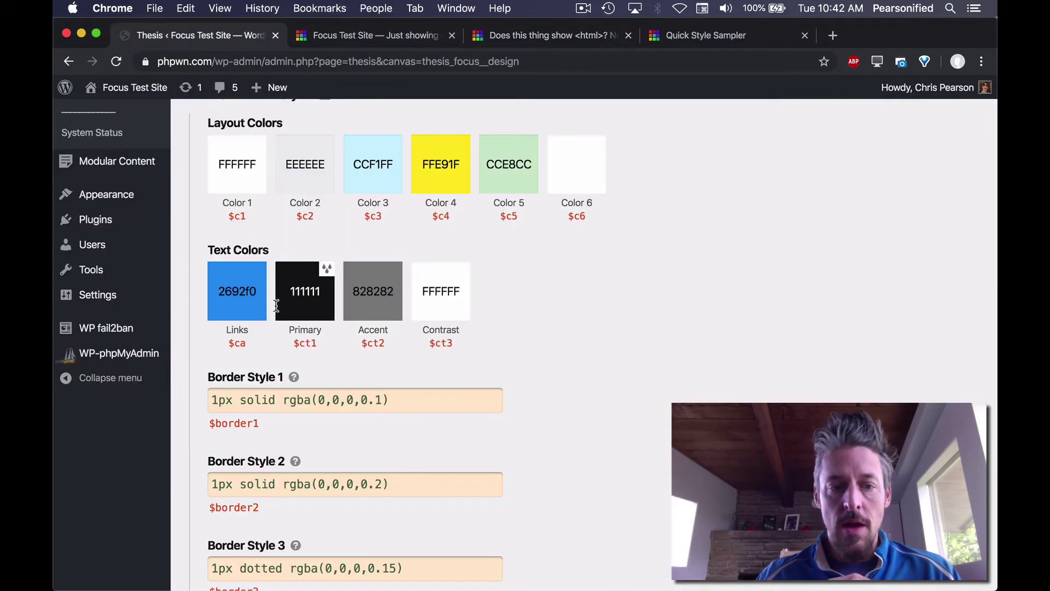
{"action": "scroll", "coordinate": [276, 302], "scroll_direction": "up", "scroll_amount": 5}
Collapse Base Colors and Styles and Base Fonts, and expand Base Layout Dimensions
{"action": "left_click", "coordinate": [236, 217]}
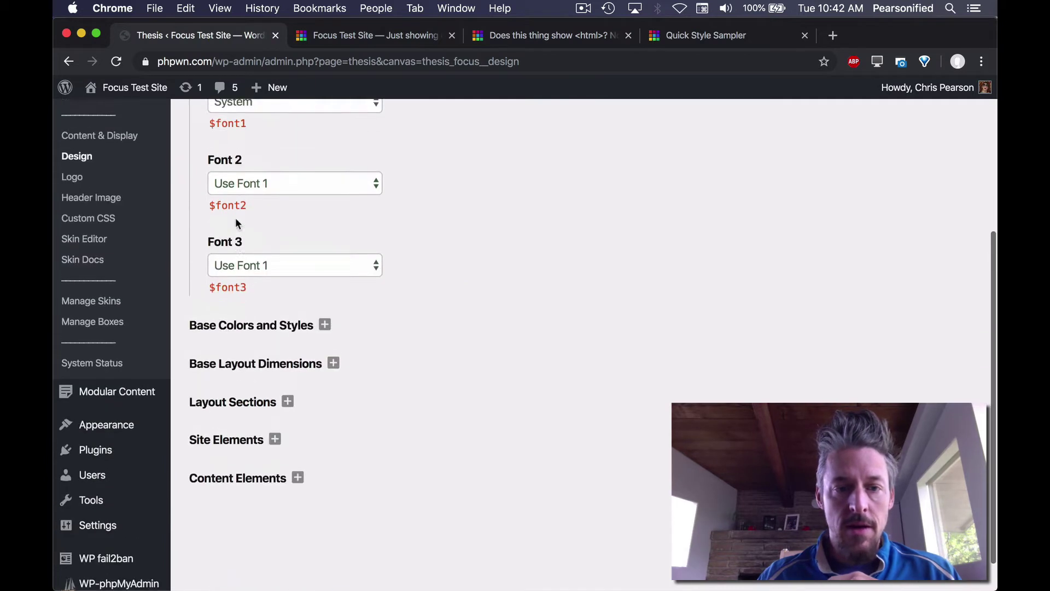
{"action": "scroll", "coordinate": [235, 218], "scroll_direction": "up", "scroll_amount": 5}
{"action": "left_click", "coordinate": [221, 112]}
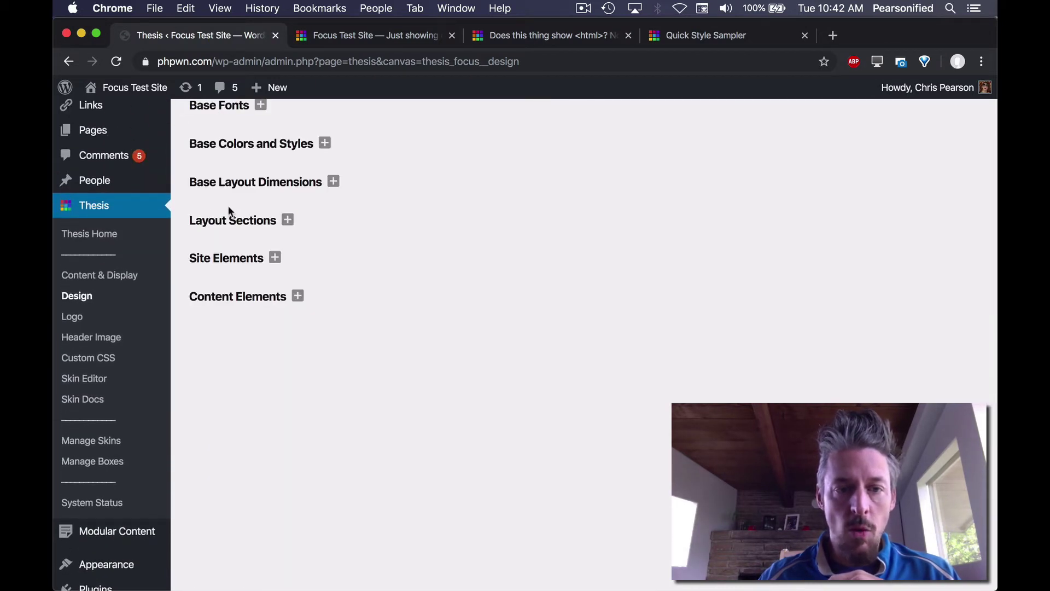
{"action": "left_click", "coordinate": [241, 182]}
{"action": "scroll", "coordinate": [424, 361], "scroll_direction": "down", "scroll_amount": 1}
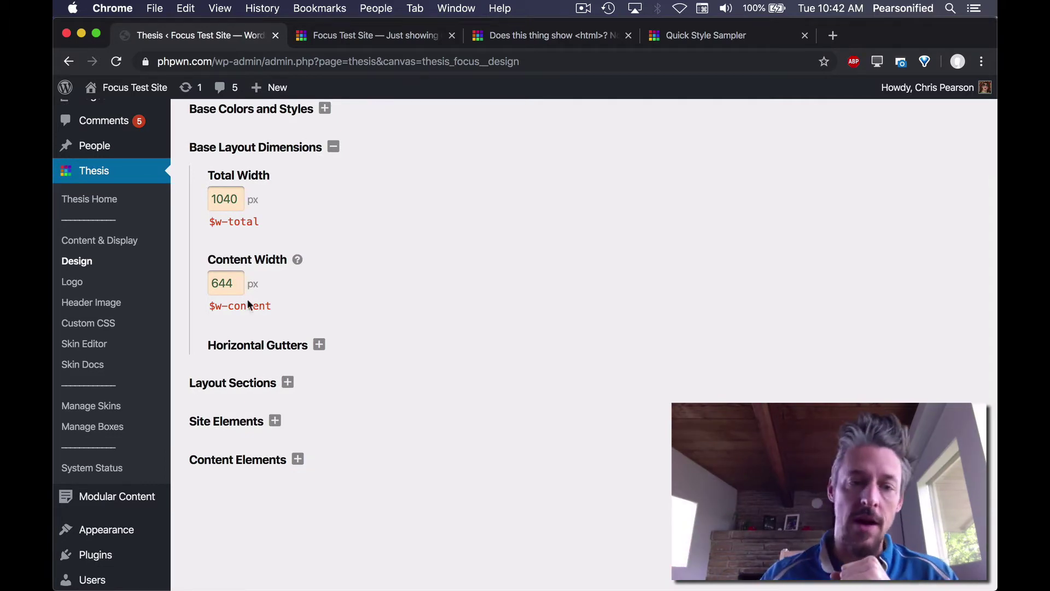
Check the blog post's article text, then expand Horizontal Gutters in the design options
{"action": "left_click", "coordinate": [547, 38]}
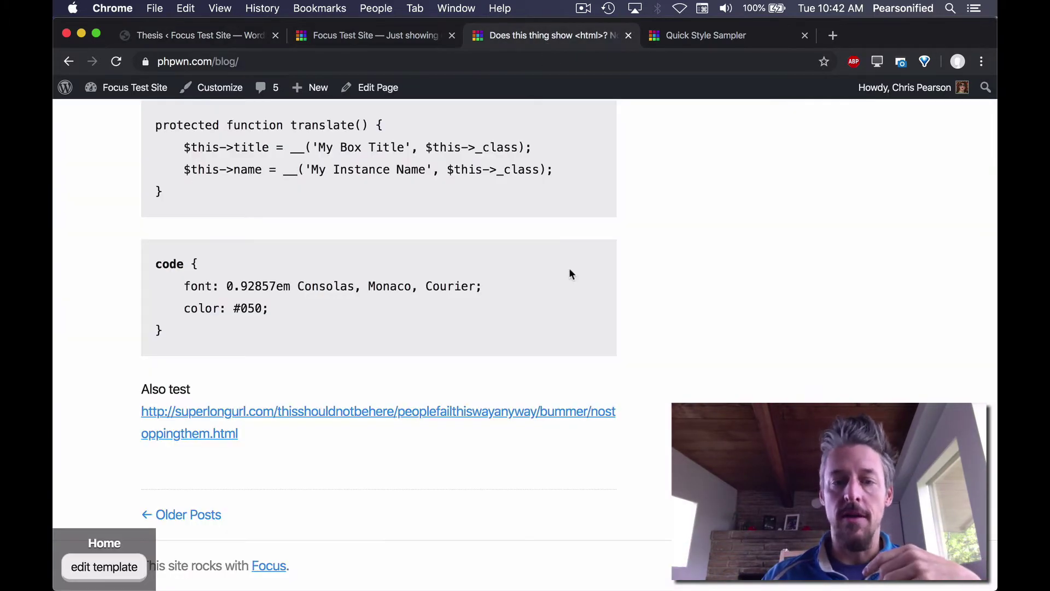
{"action": "scroll", "coordinate": [569, 270], "scroll_direction": "up", "scroll_amount": 10}
{"action": "left_click_drag", "start_coordinate": [143, 256], "coordinate": [651, 294]}
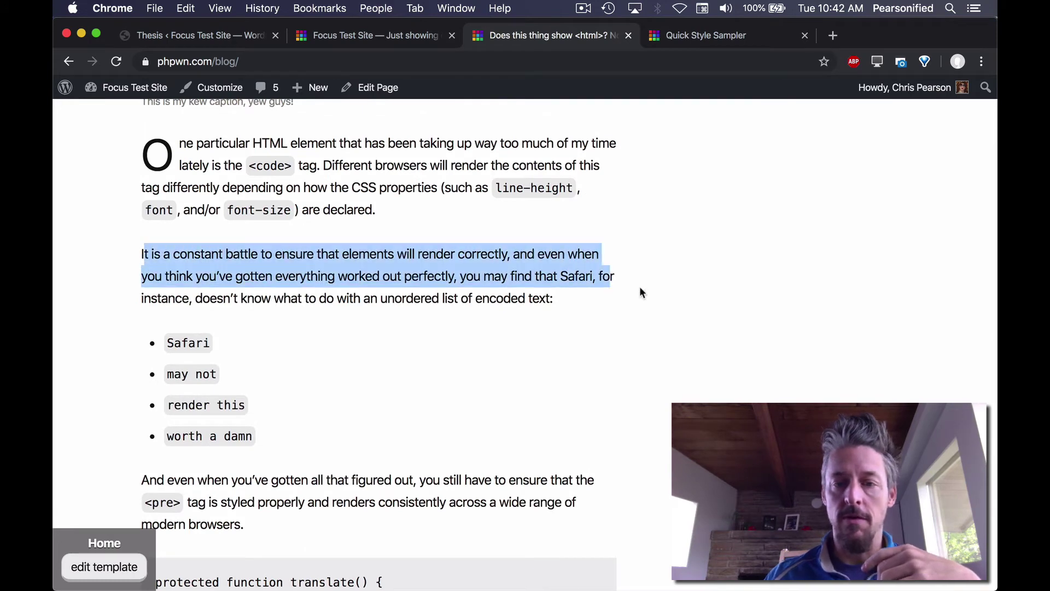
{"action": "left_click_drag", "start_coordinate": [151, 138], "coordinate": [597, 330]}
{"action": "left_click", "coordinate": [598, 331]}
{"action": "left_click", "coordinate": [246, 36]}
{"action": "left_click", "coordinate": [263, 350]}
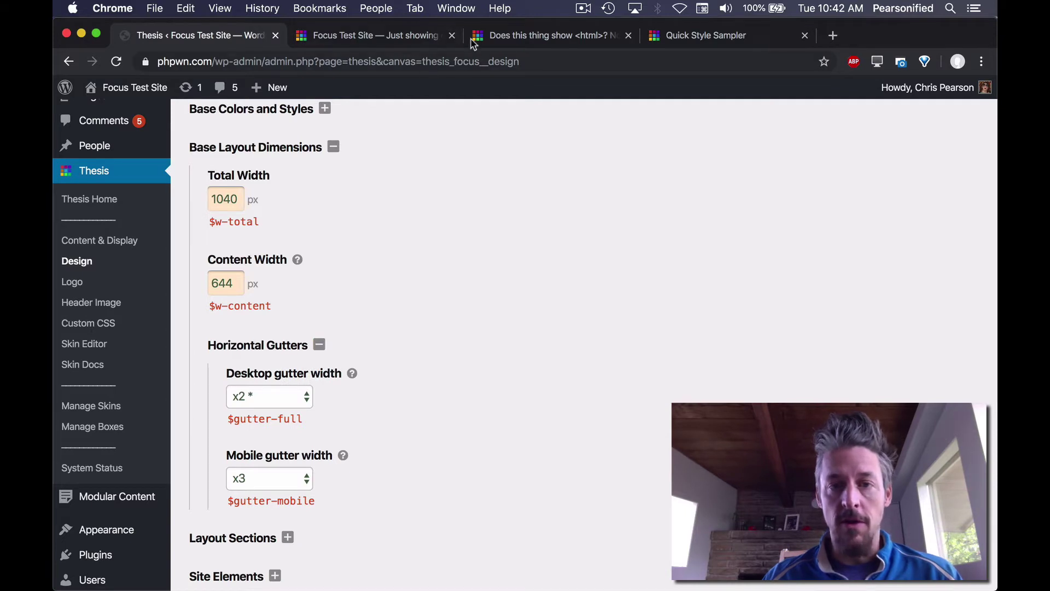
Inspect the blog post's paragraph in Chrome developer tools
{"action": "left_click", "coordinate": [504, 40]}
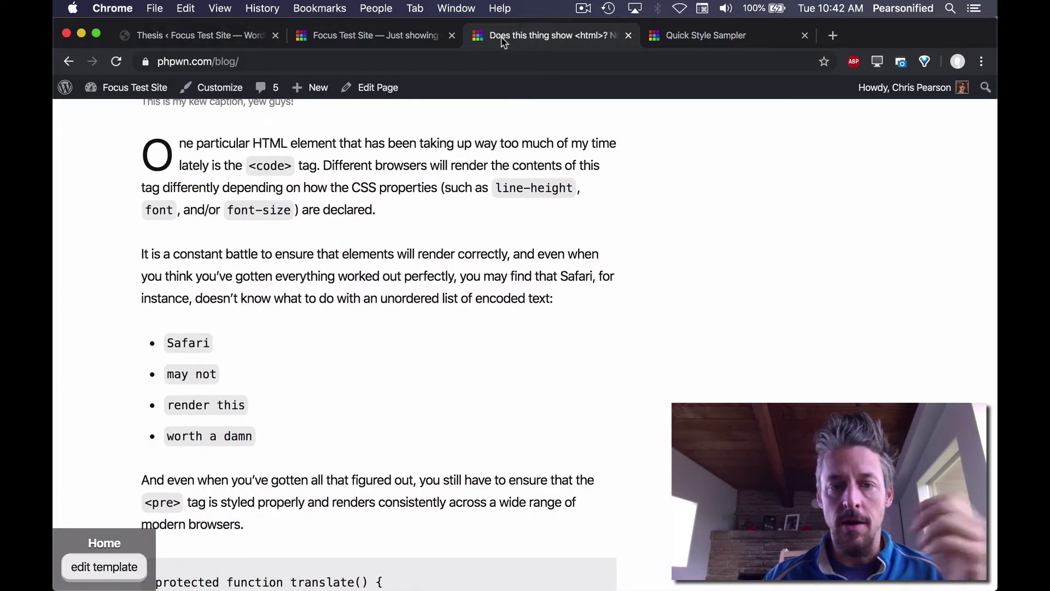
{"action": "right_click", "coordinate": [335, 255]}
{"action": "left_click", "coordinate": [361, 361]}
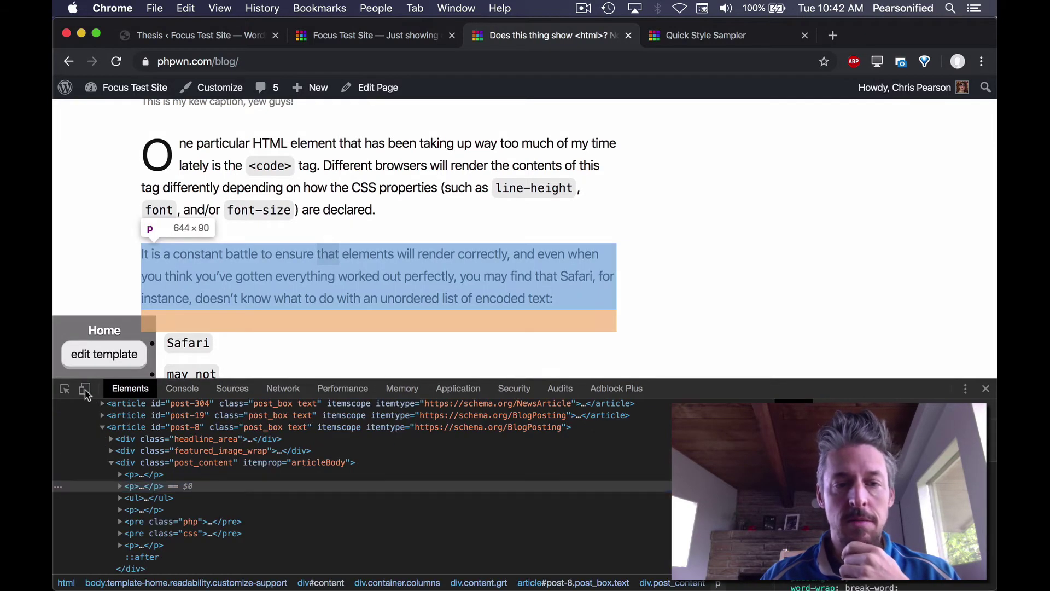
Preview the blog post at iPhone 6/7/8 Plus size, then return to the Thesis tab
{"action": "left_click", "coordinate": [86, 389]}
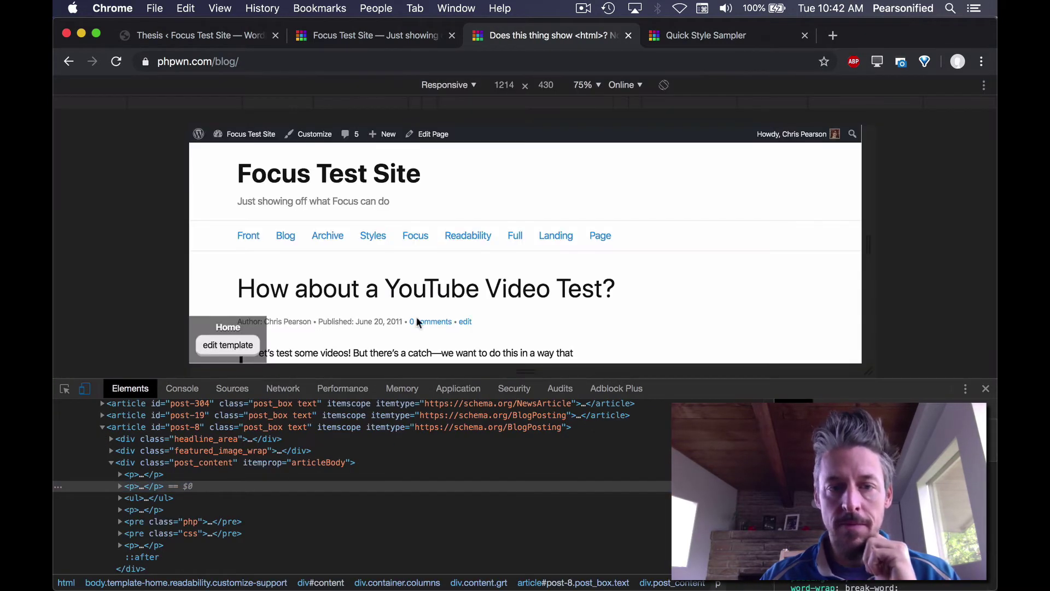
{"action": "left_click", "coordinate": [458, 85]}
{"action": "left_click", "coordinate": [461, 195]}
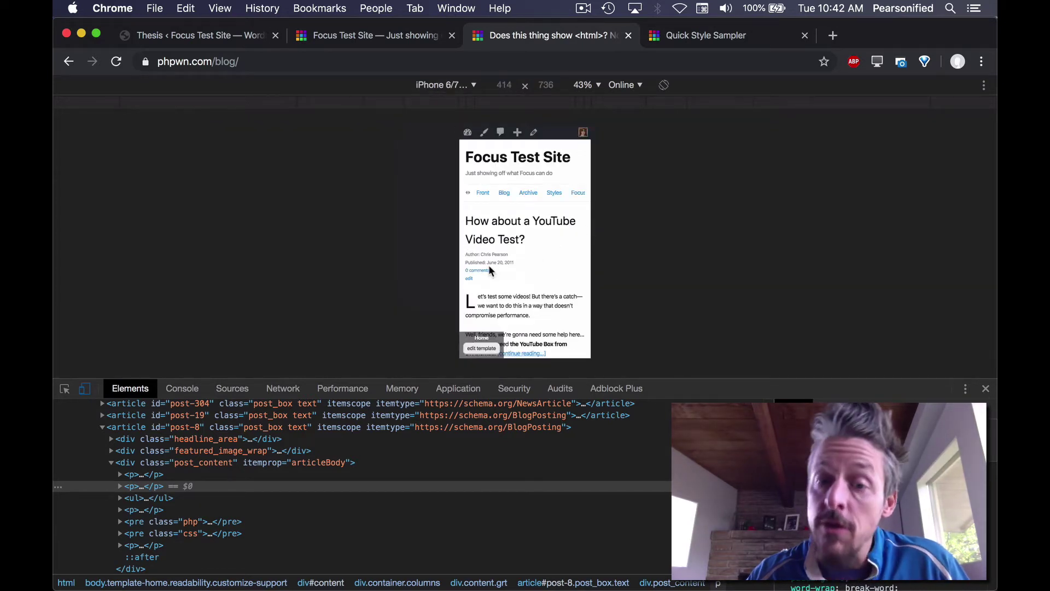
{"action": "scroll", "coordinate": [498, 274], "scroll_direction": "down", "scroll_amount": 2}
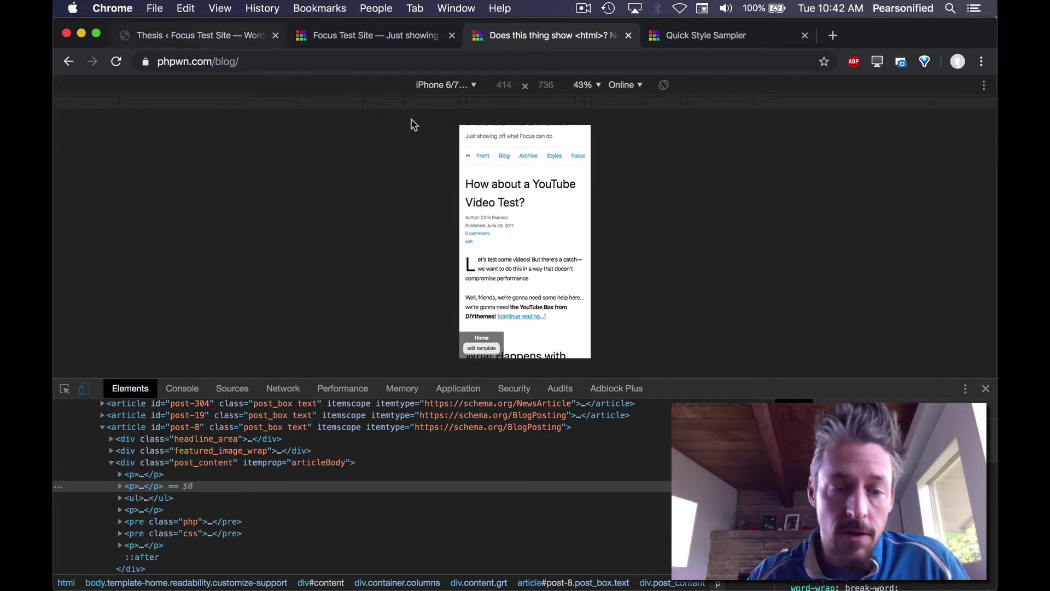
{"action": "left_click", "coordinate": [85, 389]}
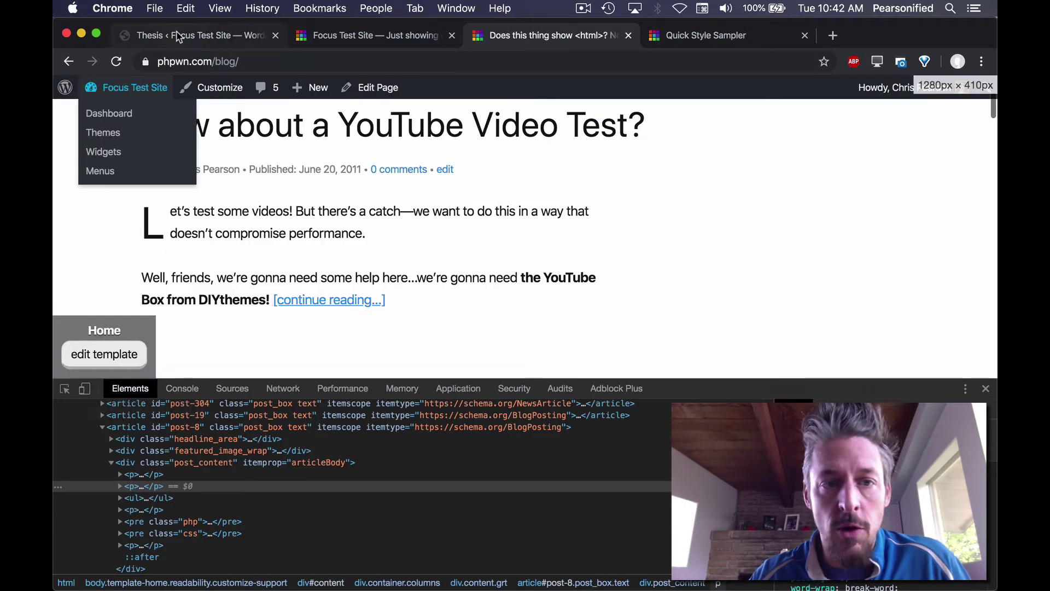
{"action": "left_click", "coordinate": [179, 36]}
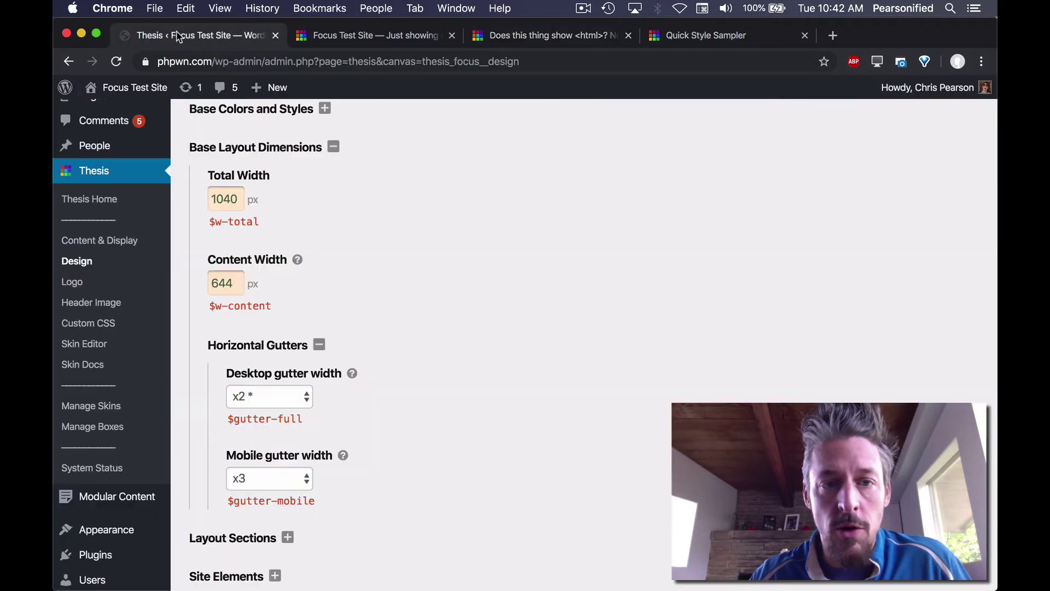
Collapse Horizontal Gutters and Base Layout Dimensions, and expand Layout Sections > Body
{"action": "left_click", "coordinate": [269, 351]}
{"action": "left_click", "coordinate": [263, 149]}
{"action": "scroll", "coordinate": [257, 230], "scroll_direction": "up", "scroll_amount": 3}
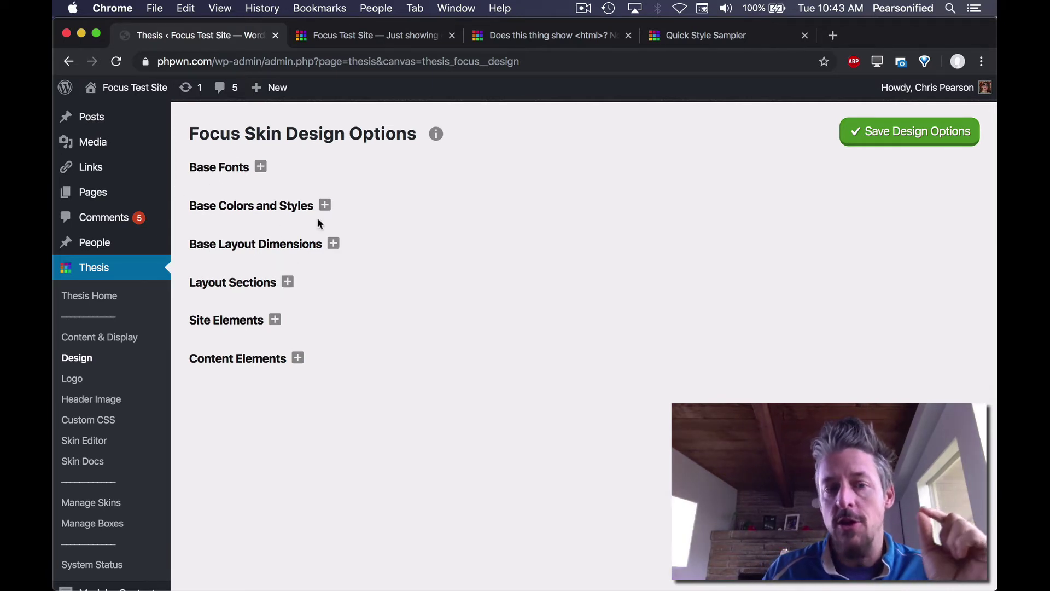
{"action": "left_click", "coordinate": [257, 283]}
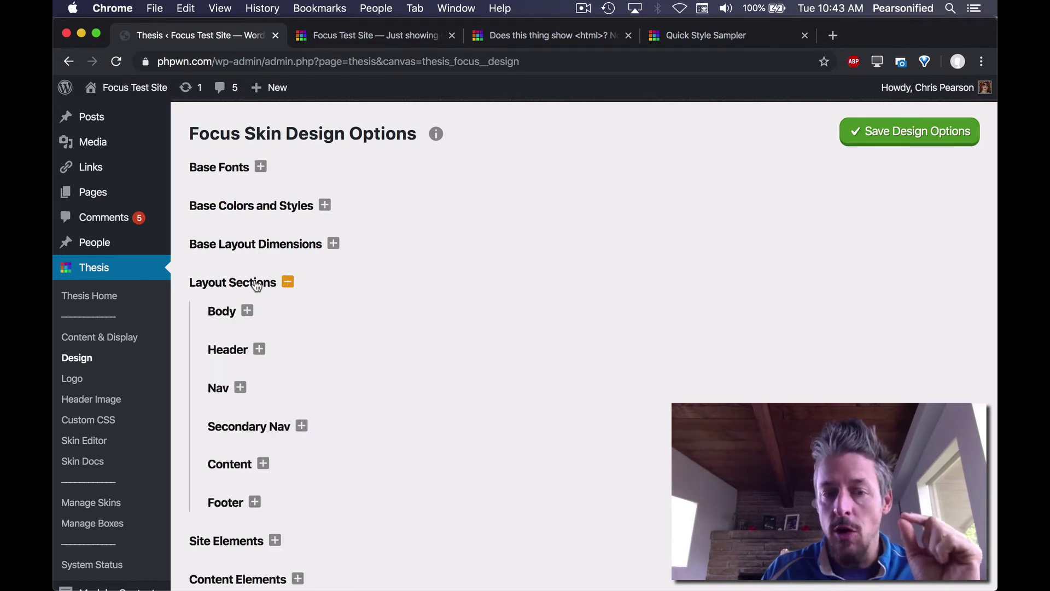
{"action": "scroll", "coordinate": [316, 350], "scroll_direction": "down", "scroll_amount": 4}
{"action": "left_click", "coordinate": [223, 206]}
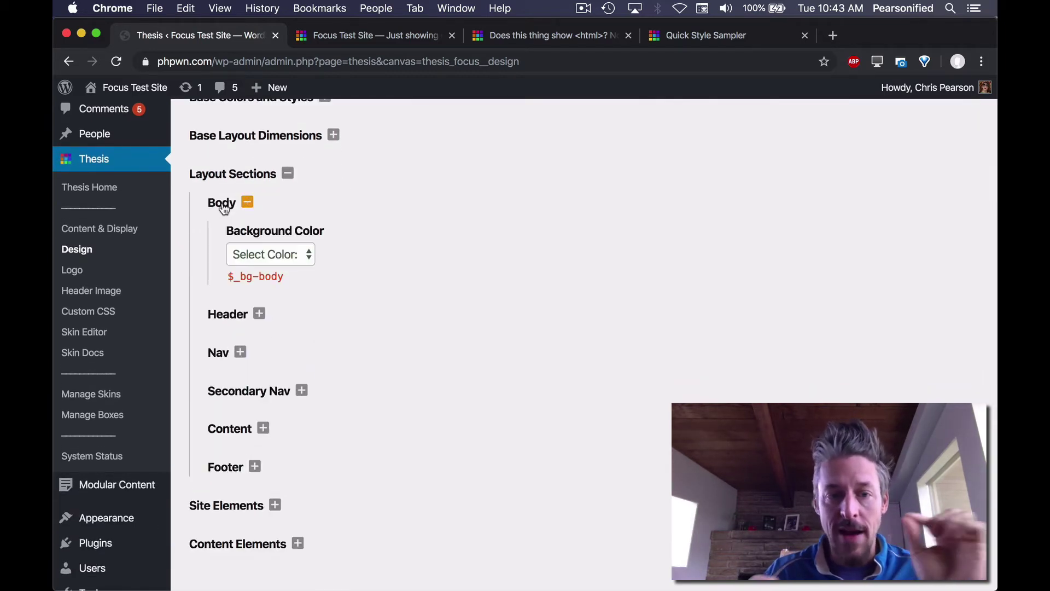
Try Color 2 and then Color 4 as the body background colour
{"action": "left_click", "coordinate": [248, 254]}
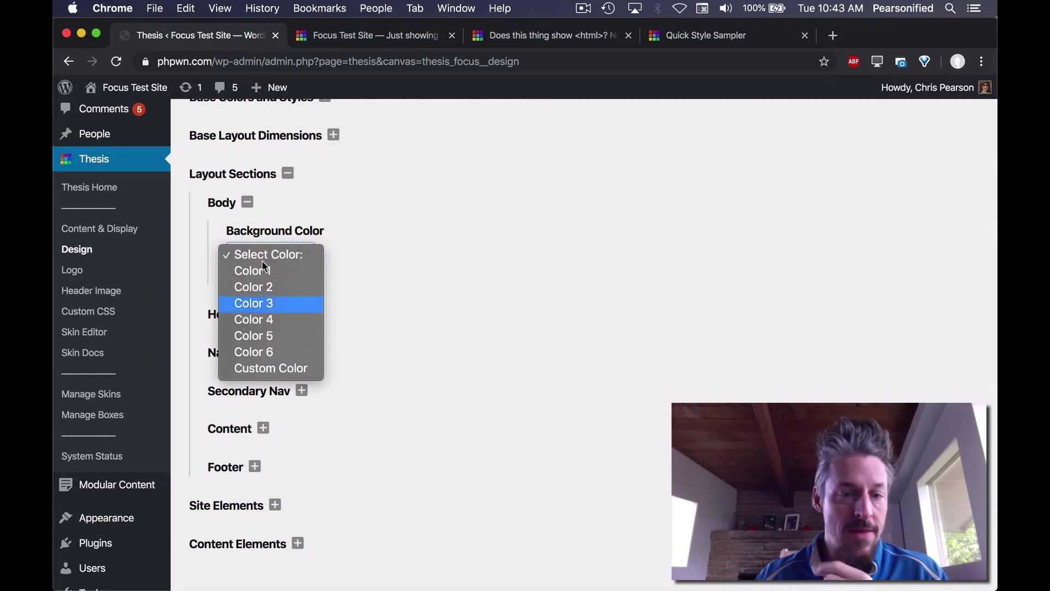
{"action": "left_click", "coordinate": [494, 255]}
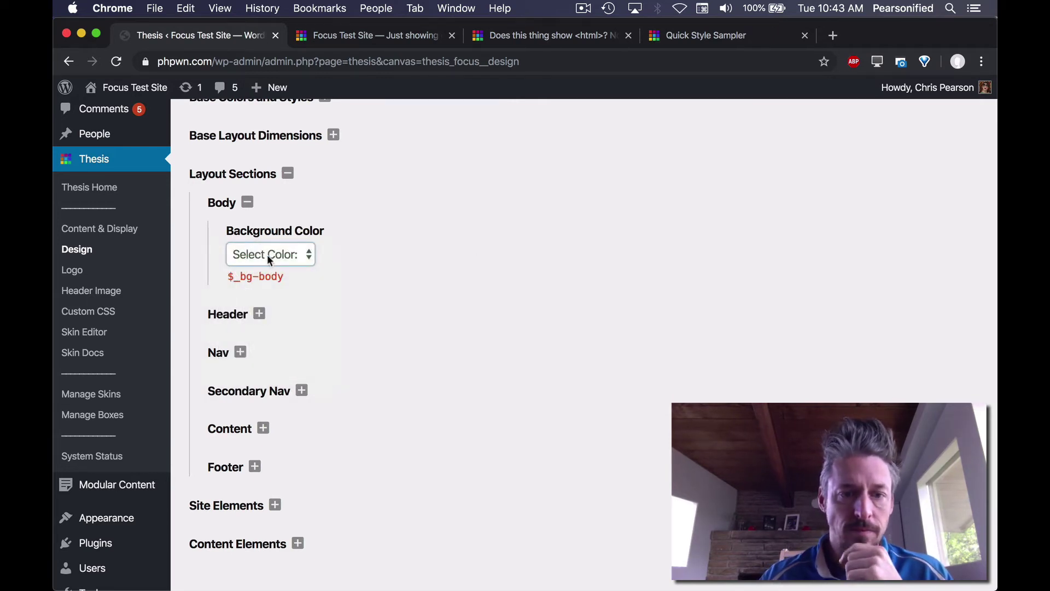
{"action": "scroll", "coordinate": [534, 165], "scroll_direction": "up", "scroll_amount": 2}
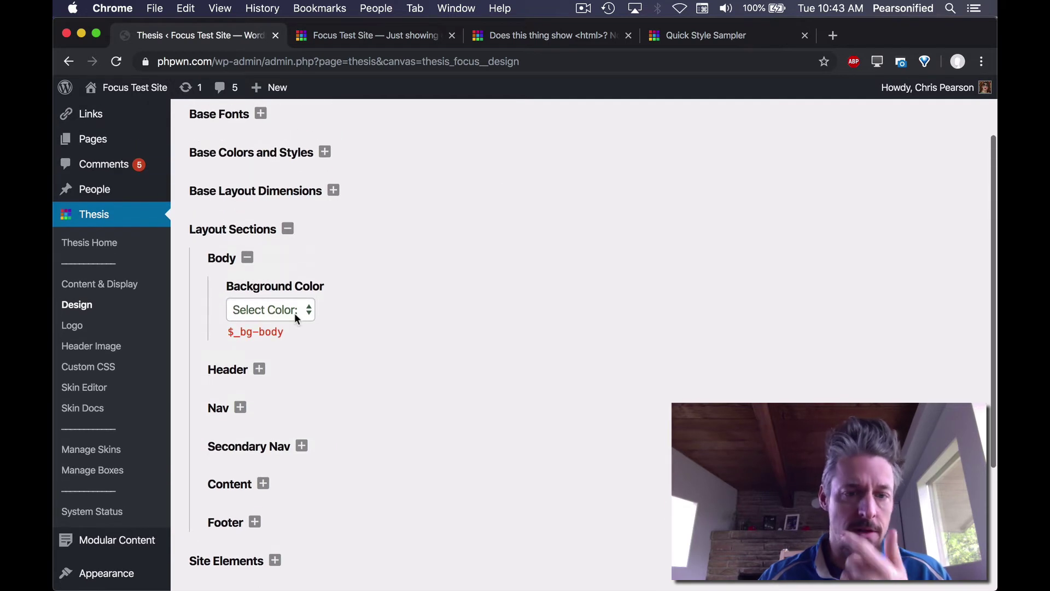
{"action": "scroll", "coordinate": [286, 318], "scroll_direction": "up", "scroll_amount": 1}
{"action": "left_click", "coordinate": [298, 336]}
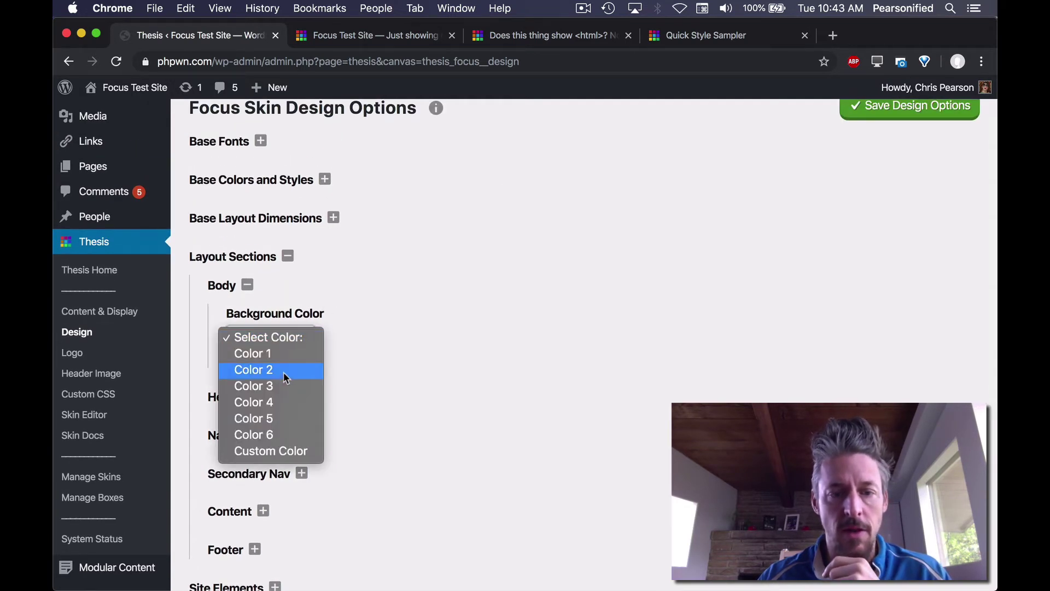
{"action": "left_click", "coordinate": [283, 371]}
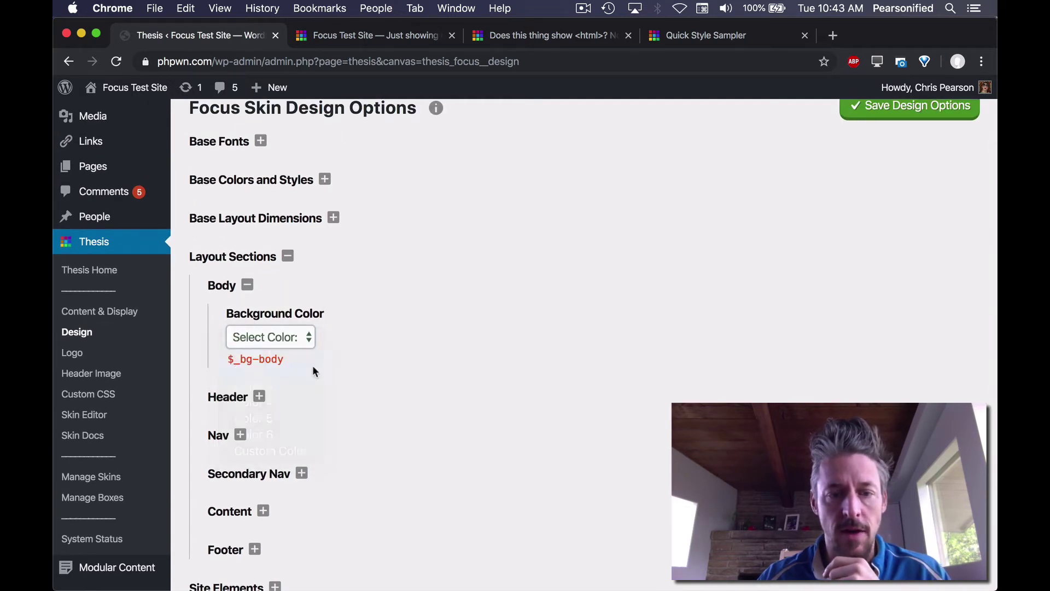
{"action": "left_click", "coordinate": [261, 342]}
{"action": "left_click", "coordinate": [259, 370]}
Try Color 5 and Color 1, reset the body background to no colour, and expand Header
{"action": "left_click", "coordinate": [294, 339]}
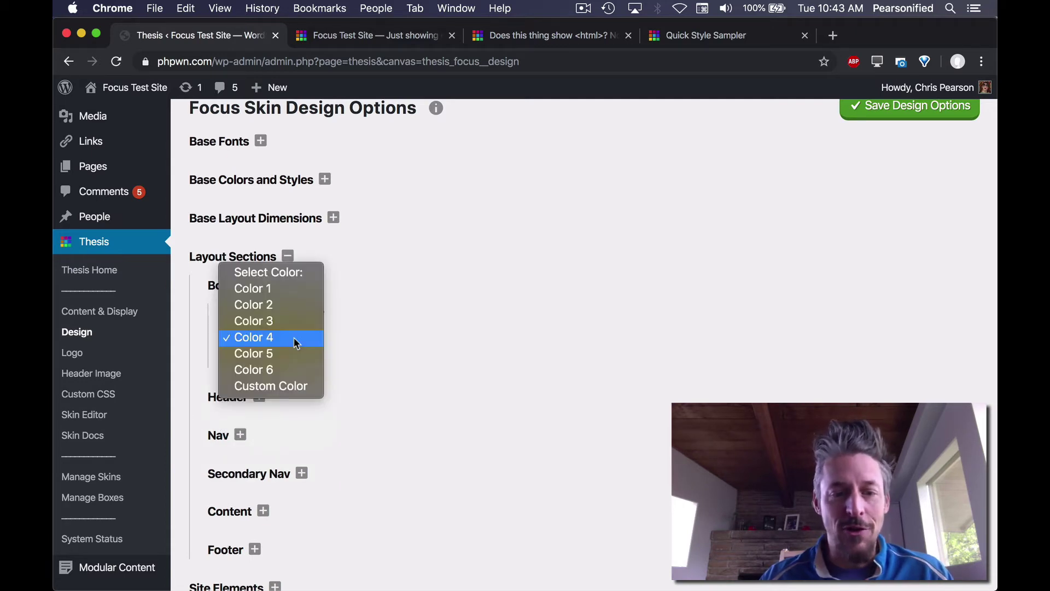
{"action": "left_click", "coordinate": [291, 353]}
{"action": "left_click", "coordinate": [295, 342]}
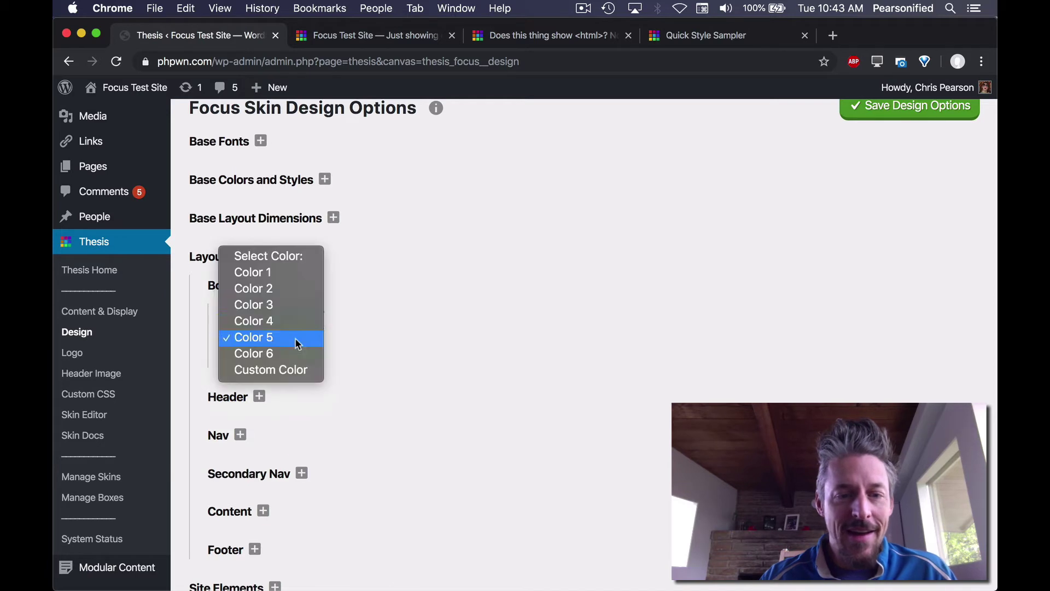
{"action": "left_click", "coordinate": [278, 272]}
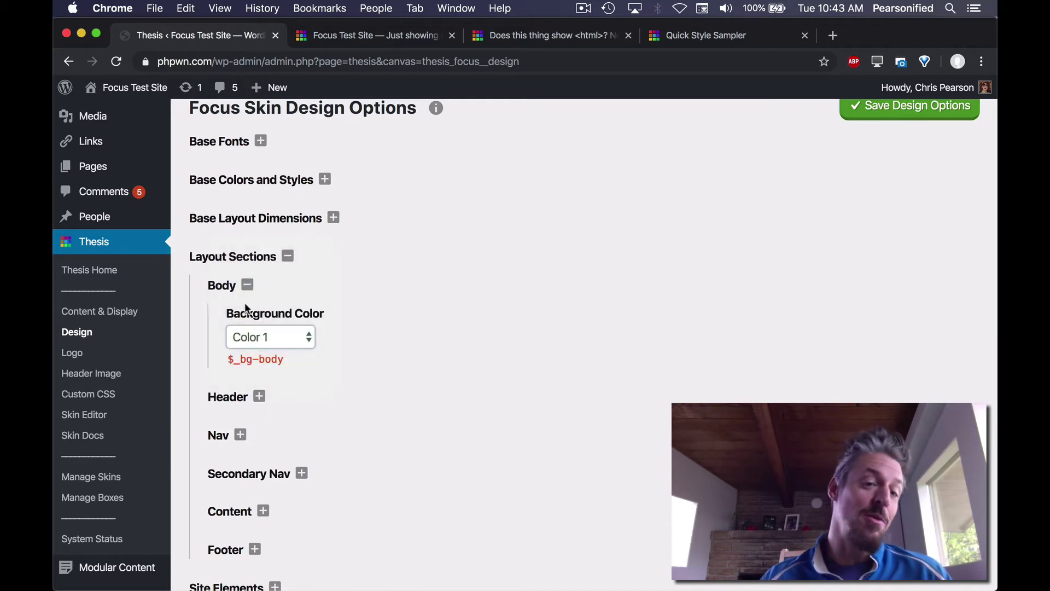
{"action": "left_click", "coordinate": [261, 337]}
{"action": "left_click", "coordinate": [339, 179]}
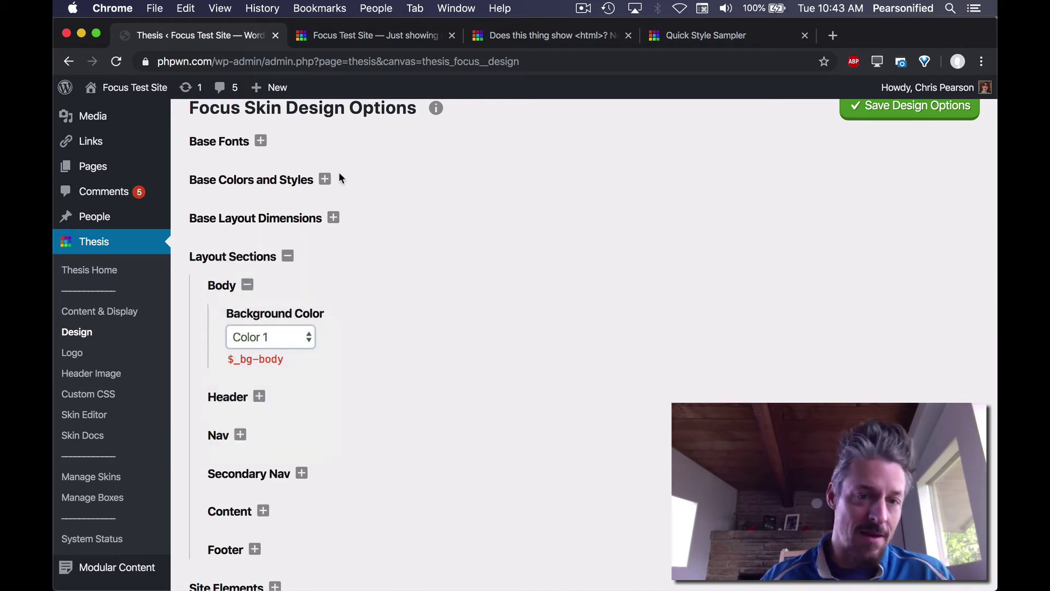
{"action": "left_click", "coordinate": [284, 332]}
{"action": "left_click", "coordinate": [306, 326]}
{"action": "left_click", "coordinate": [218, 284]}
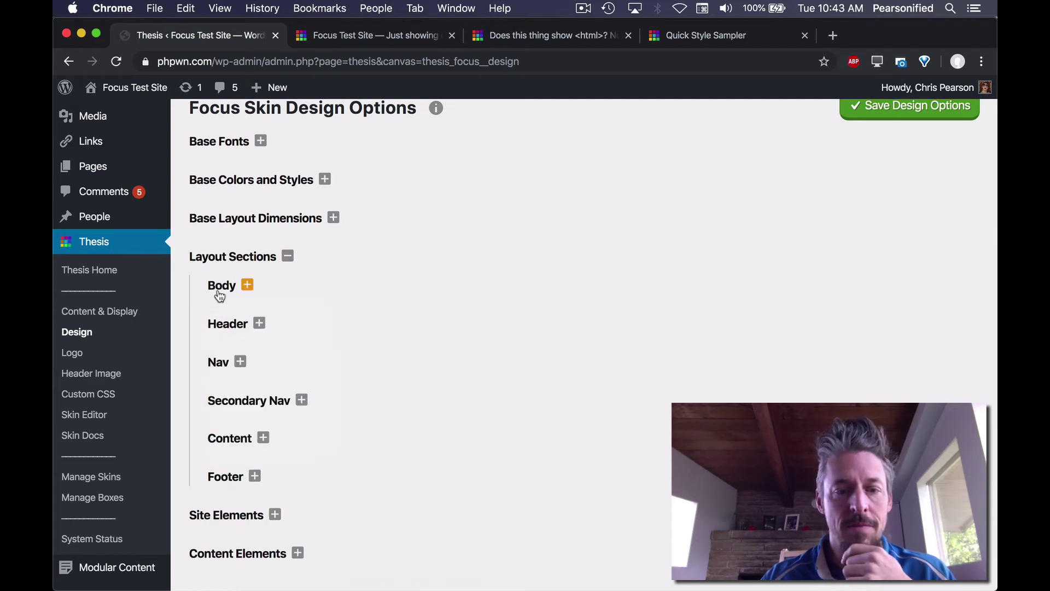
{"action": "left_click", "coordinate": [221, 327]}
Collapse Header, toggle Nav and Site Elements closed, then expand Content Elements
{"action": "scroll", "coordinate": [239, 358], "scroll_direction": "down", "scroll_amount": 5}
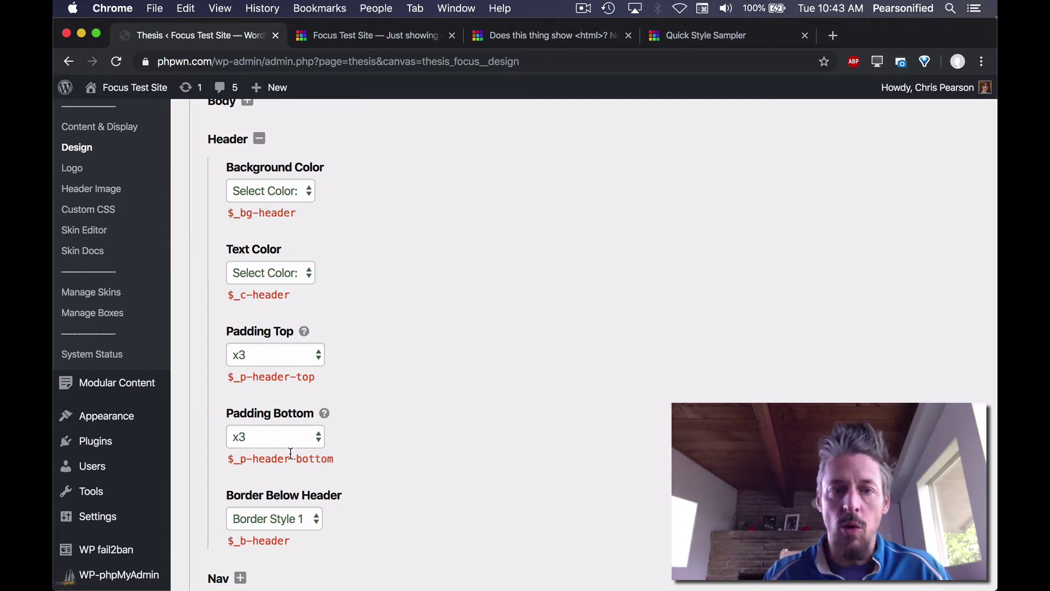
{"action": "left_click", "coordinate": [242, 140]}
{"action": "left_click", "coordinate": [231, 179]}
{"action": "left_click", "coordinate": [226, 180]}
{"action": "left_click", "coordinate": [236, 332]}
{"action": "scroll", "coordinate": [307, 376], "scroll_direction": "down", "scroll_amount": 3}
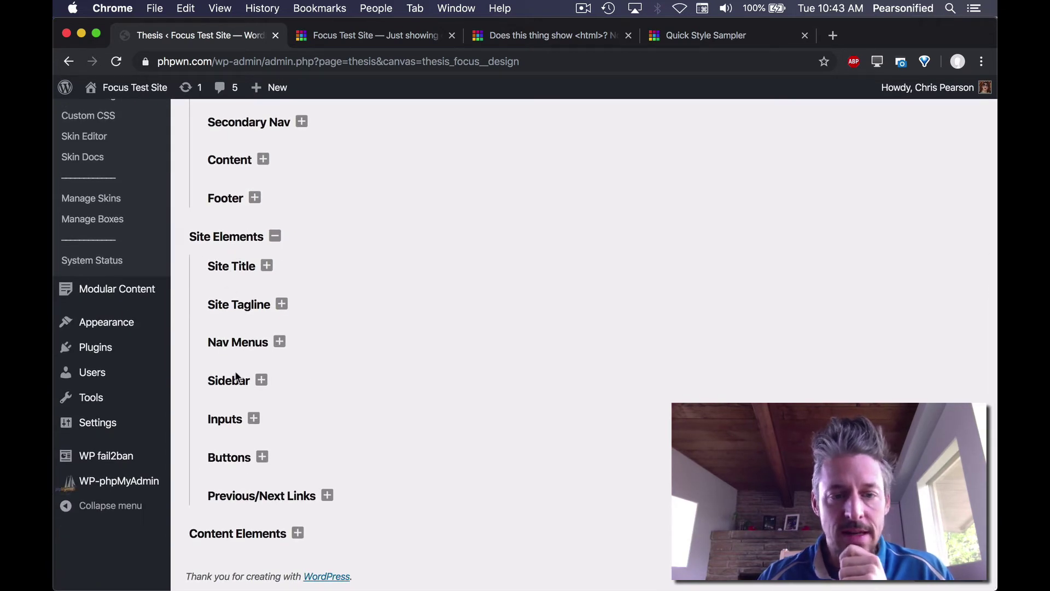
{"action": "left_click", "coordinate": [223, 244]}
{"action": "left_click", "coordinate": [227, 336]}
{"action": "scroll", "coordinate": [406, 401], "scroll_direction": "down", "scroll_amount": 3}
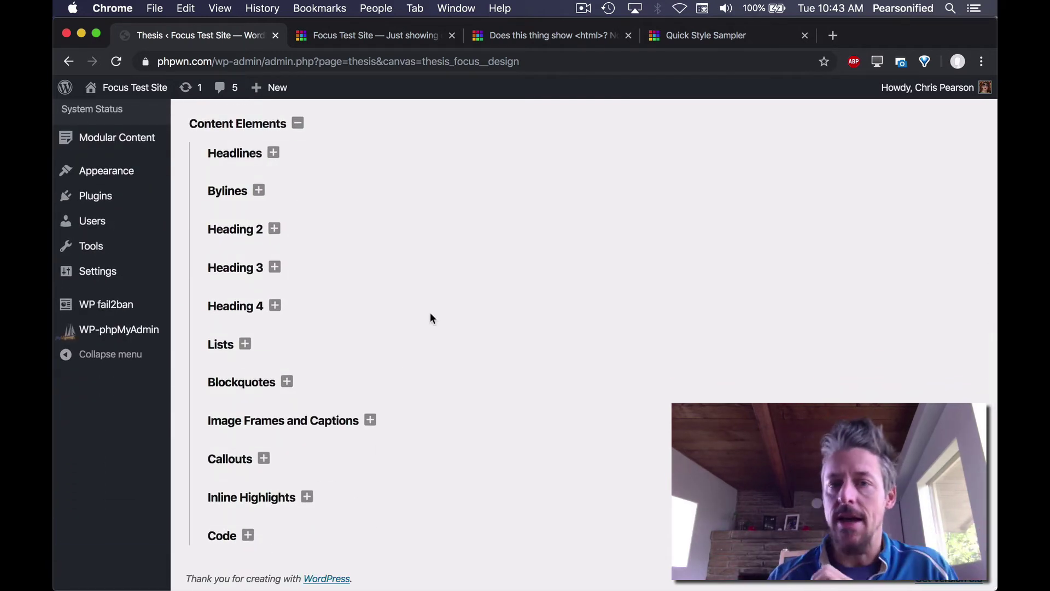
Review the Quick Style Sampler's intro paragraph, callout and Lists section
{"action": "left_click", "coordinate": [692, 38]}
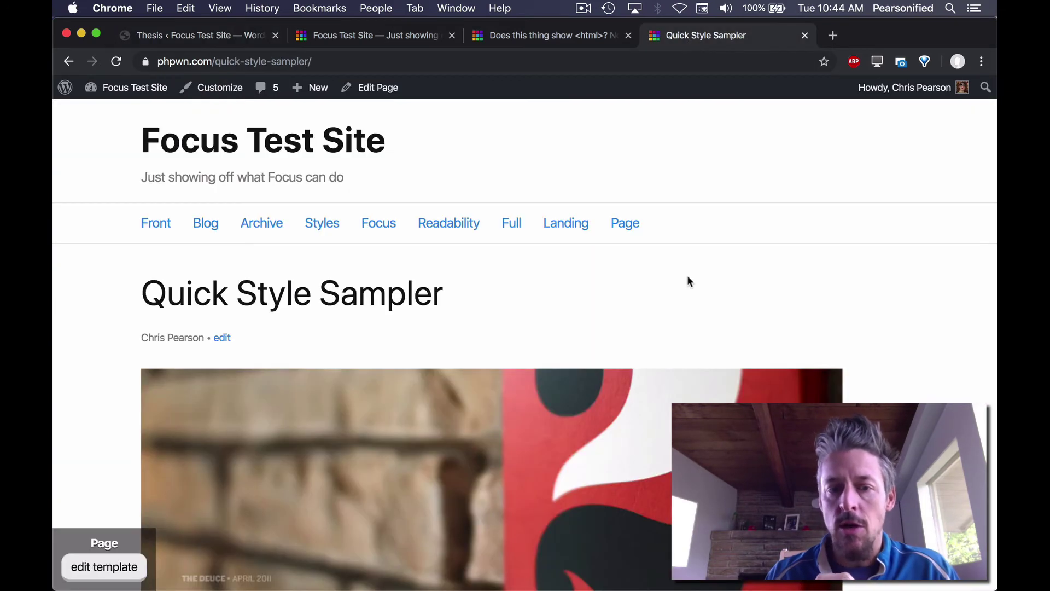
{"action": "scroll", "coordinate": [687, 275], "scroll_direction": "down", "scroll_amount": 12}
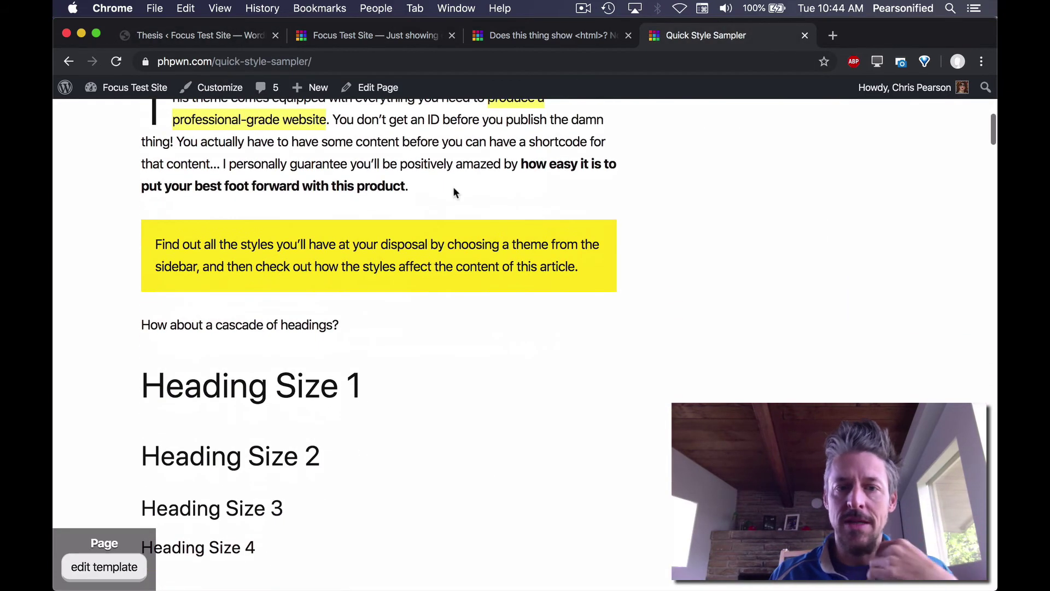
{"action": "scroll", "coordinate": [453, 188], "scroll_direction": "up", "scroll_amount": 2}
{"action": "left_click_drag", "start_coordinate": [173, 139], "coordinate": [340, 158]}
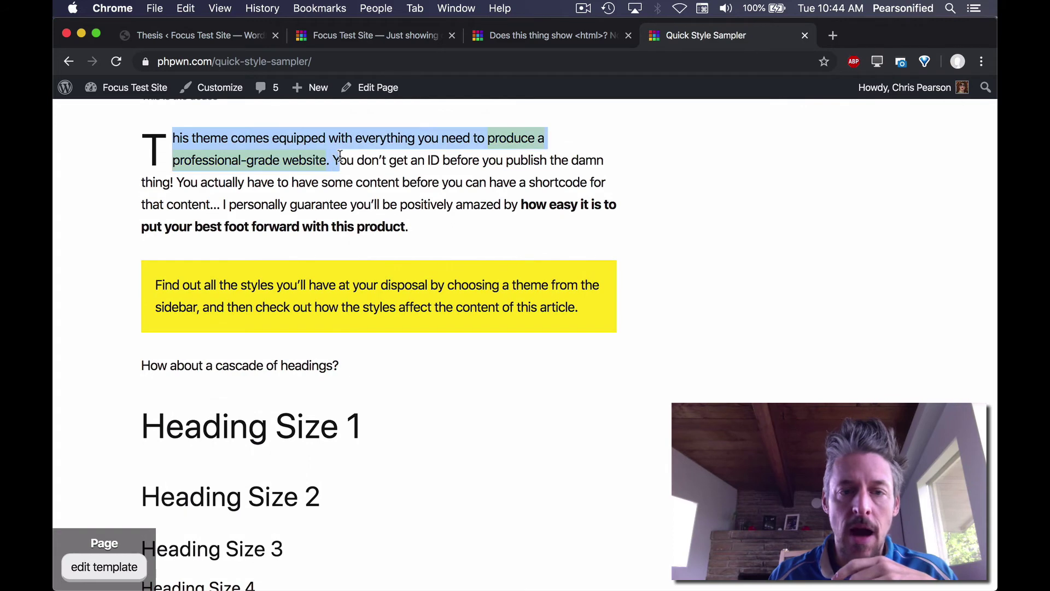
{"action": "left_click", "coordinate": [290, 159]}
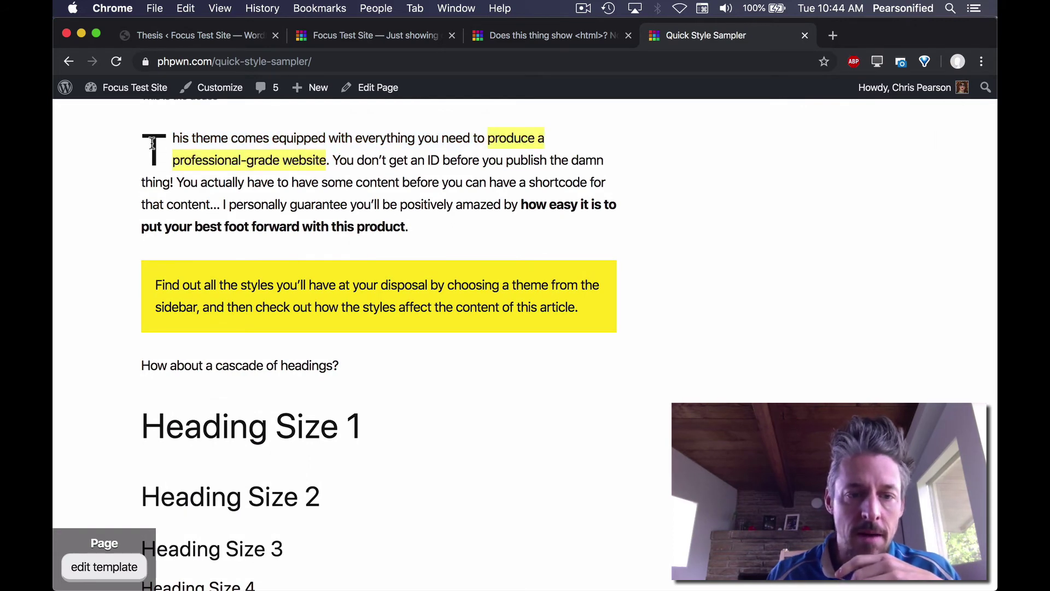
{"action": "left_click_drag", "start_coordinate": [200, 268], "coordinate": [570, 297]}
{"action": "left_click", "coordinate": [570, 296]}
{"action": "scroll", "coordinate": [383, 274], "scroll_direction": "down", "scroll_amount": 5}
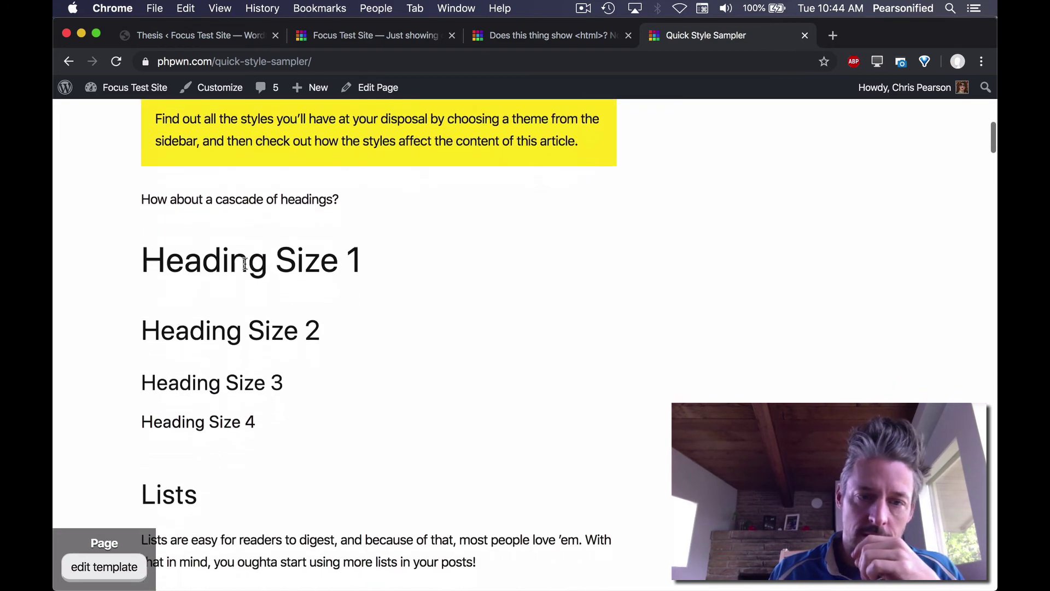
{"action": "scroll", "coordinate": [293, 316], "scroll_direction": "down", "scroll_amount": 8}
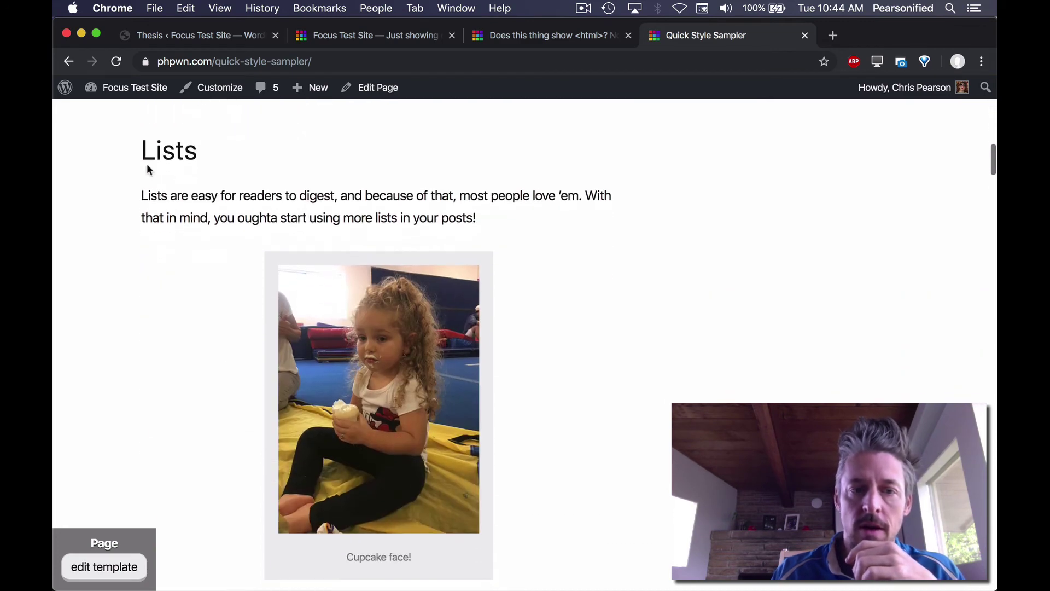
{"action": "left_click_drag", "start_coordinate": [147, 160], "coordinate": [205, 142]}
{"action": "left_click", "coordinate": [207, 142]}
Continue through the sampler's blockquotes and image captions
{"action": "scroll", "coordinate": [209, 143], "scroll_direction": "down", "scroll_amount": 7}
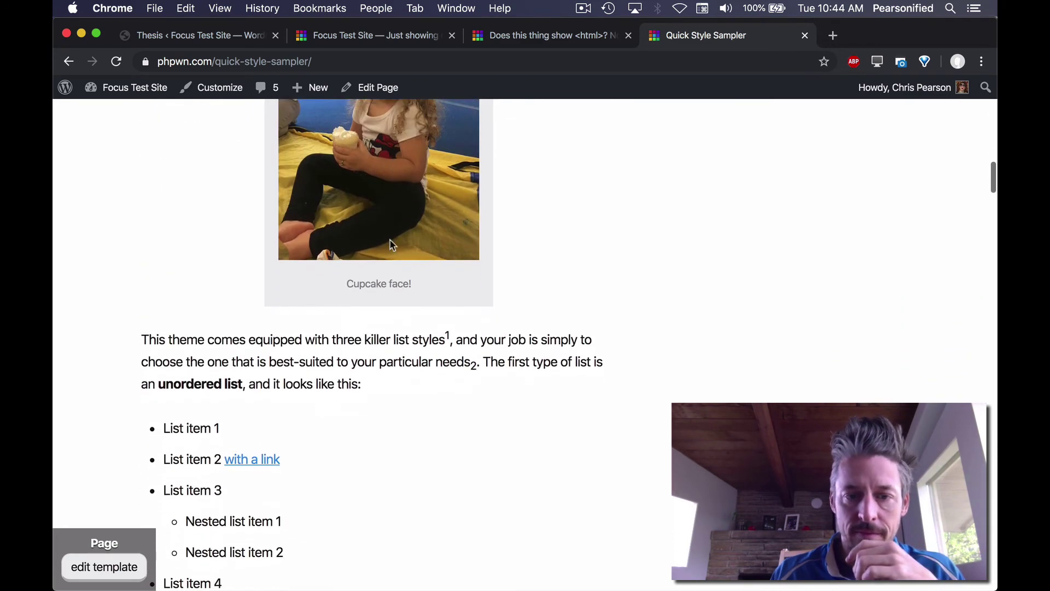
{"action": "scroll", "coordinate": [400, 380], "scroll_direction": "up", "scroll_amount": 2}
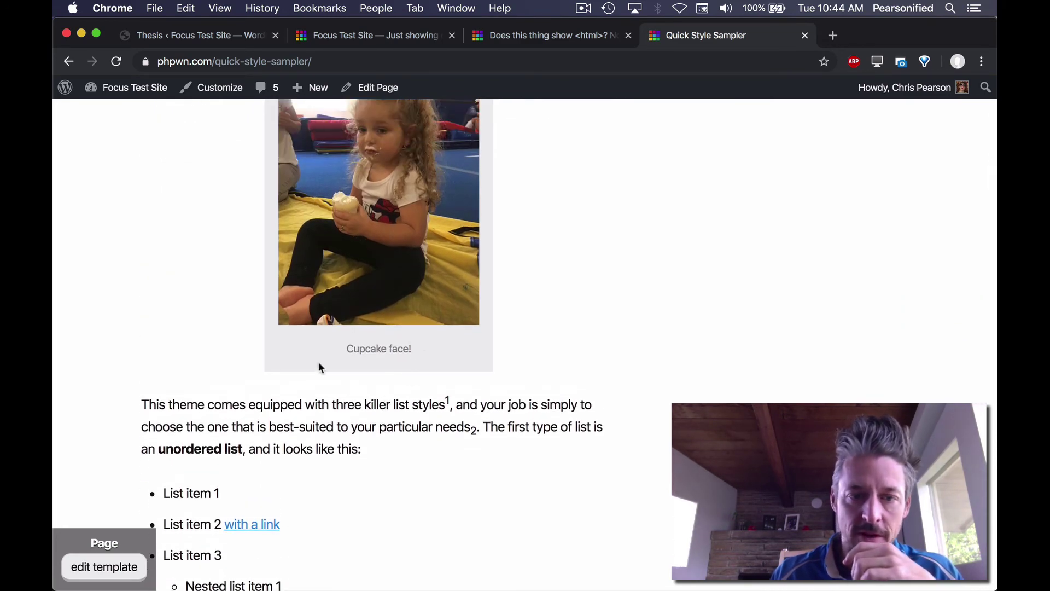
{"action": "scroll", "coordinate": [308, 500], "scroll_direction": "down", "scroll_amount": 6}
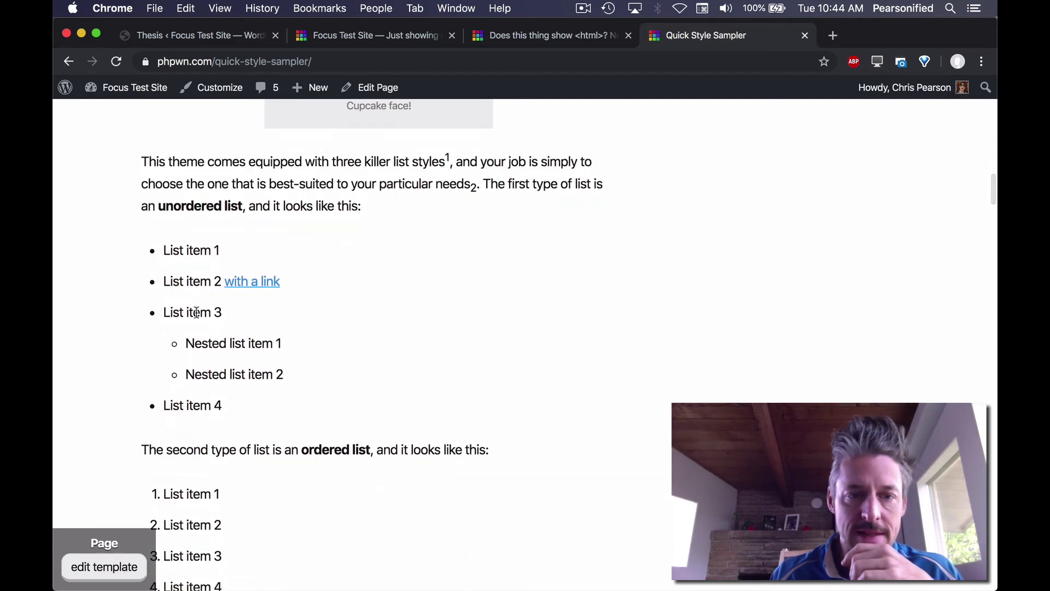
{"action": "scroll", "coordinate": [261, 406], "scroll_direction": "down", "scroll_amount": 12}
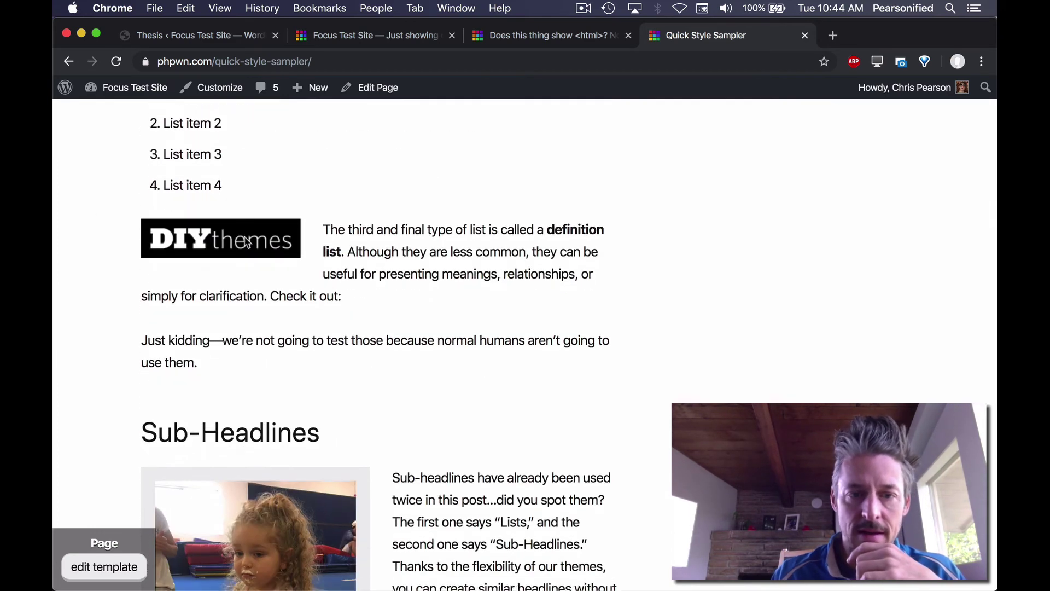
{"action": "scroll", "coordinate": [393, 422], "scroll_direction": "down", "scroll_amount": 13}
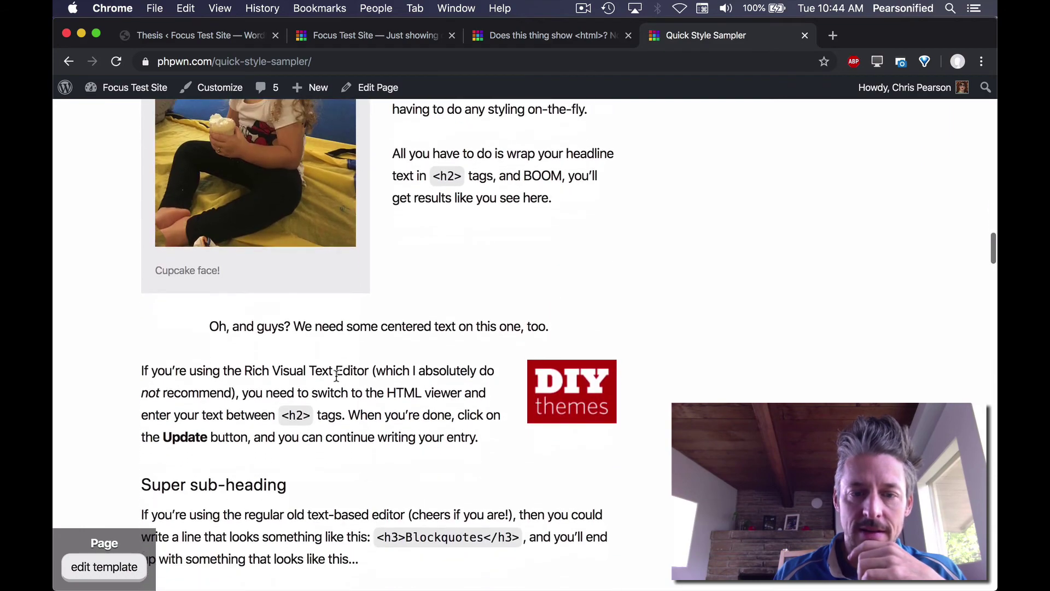
{"action": "scroll", "coordinate": [339, 371], "scroll_direction": "down", "scroll_amount": 11}
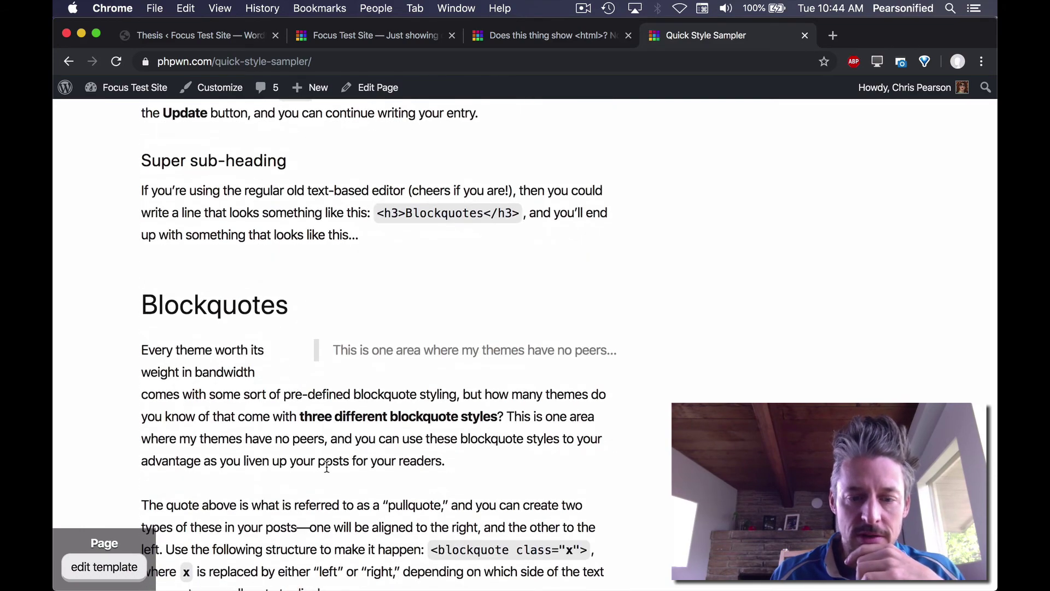
{"action": "scroll", "coordinate": [327, 466], "scroll_direction": "down", "scroll_amount": 2}
{"action": "left_click_drag", "start_coordinate": [201, 403], "coordinate": [410, 498]}
{"action": "left_click", "coordinate": [413, 500]}
{"action": "scroll", "coordinate": [412, 500], "scroll_direction": "down", "scroll_amount": 10}
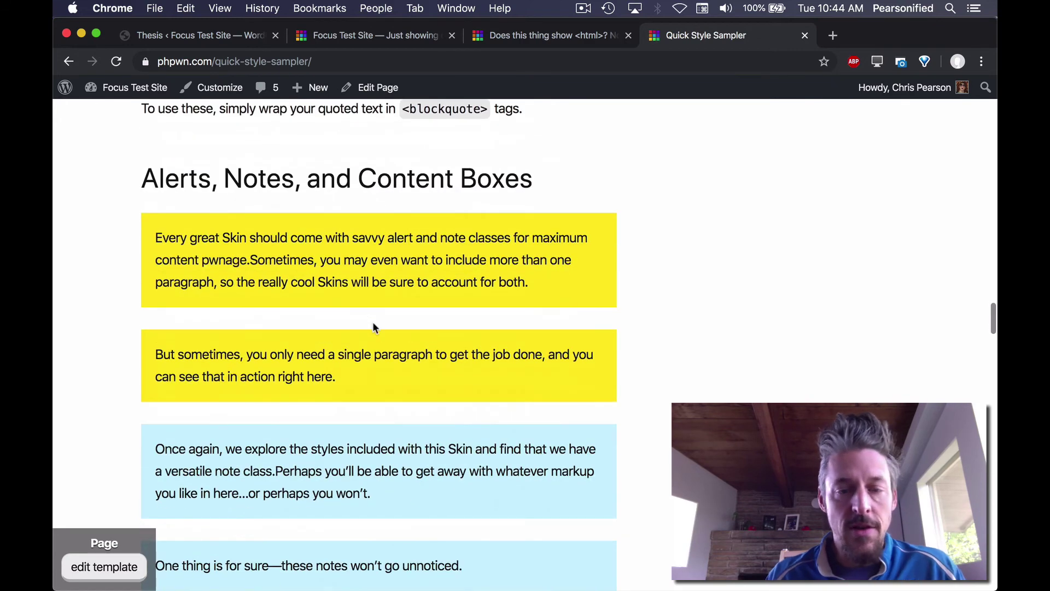
{"action": "scroll", "coordinate": [365, 266], "scroll_direction": "down", "scroll_amount": 9}
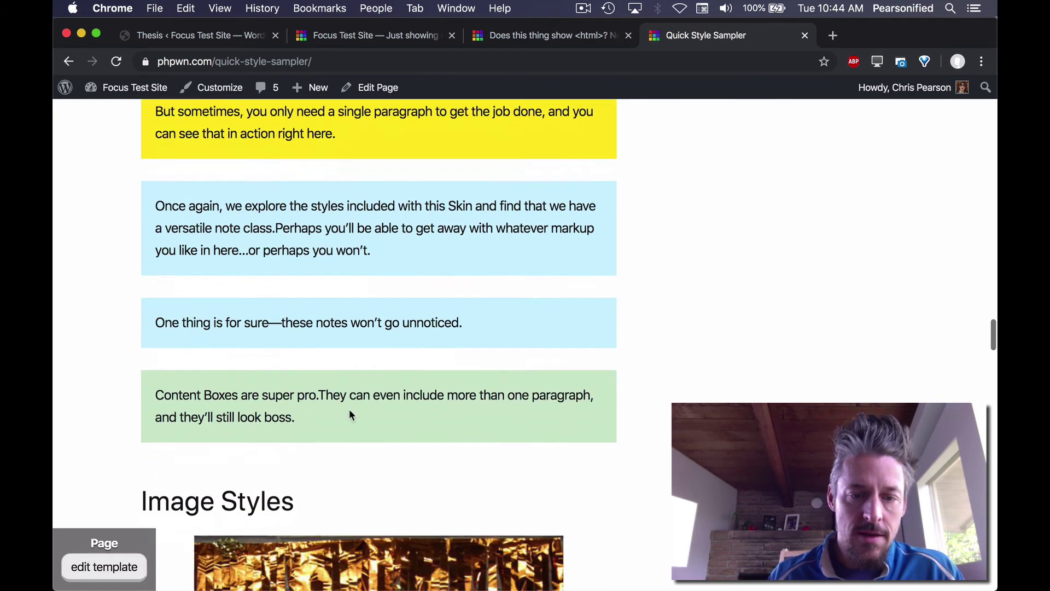
{"action": "scroll", "coordinate": [212, 311], "scroll_direction": "down", "scroll_amount": 10}
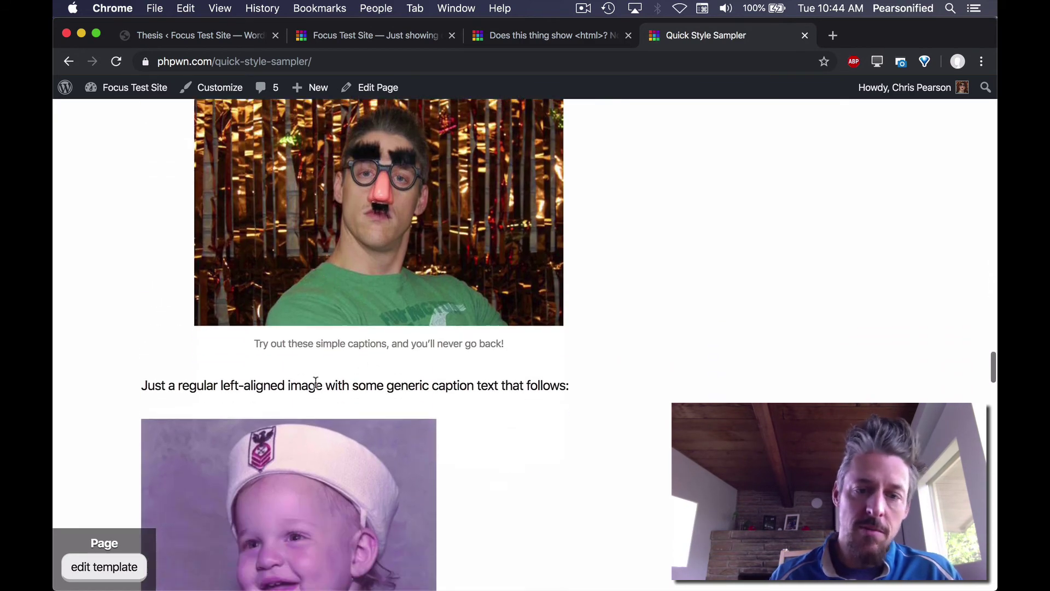
{"action": "left_click", "coordinate": [415, 347]}
Scroll to the sampler's end and return to the Focus skin design options
{"action": "scroll", "coordinate": [464, 438], "scroll_direction": "down", "scroll_amount": 20}
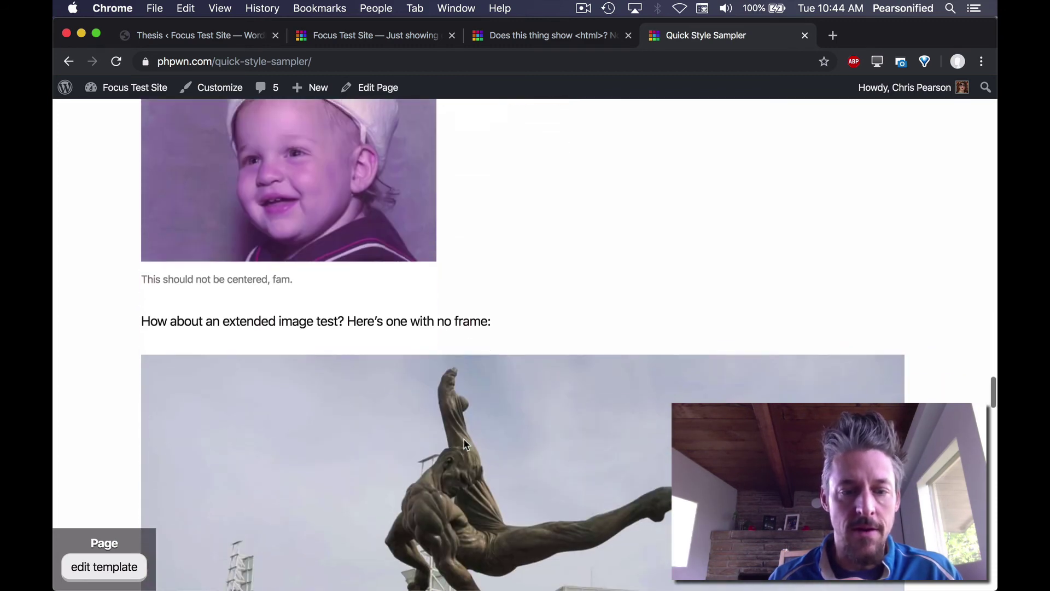
{"action": "scroll", "coordinate": [465, 442], "scroll_direction": "down", "scroll_amount": 1}
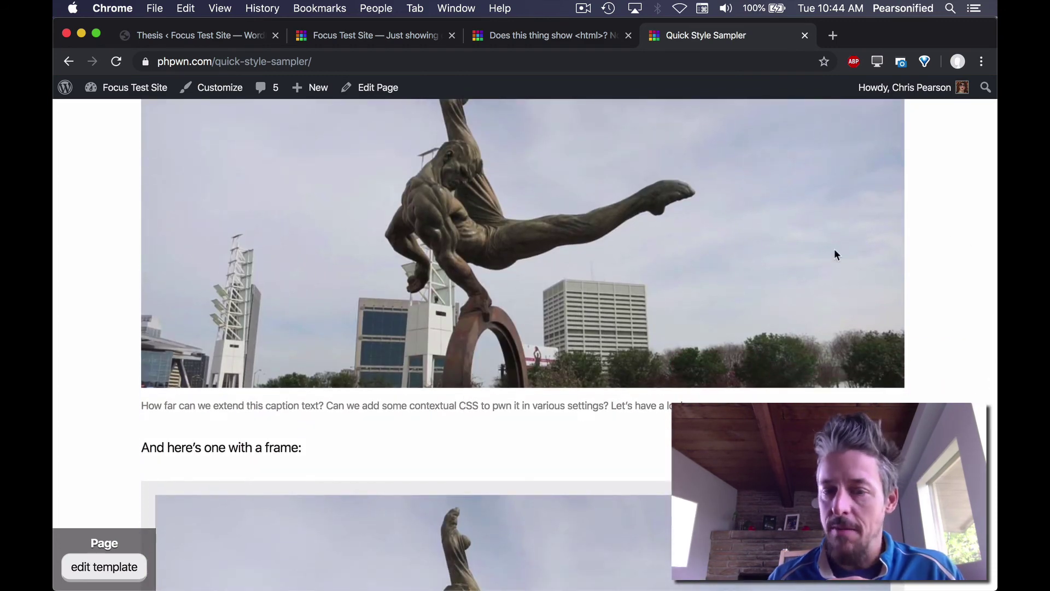
{"action": "scroll", "coordinate": [572, 315], "scroll_direction": "down", "scroll_amount": 8}
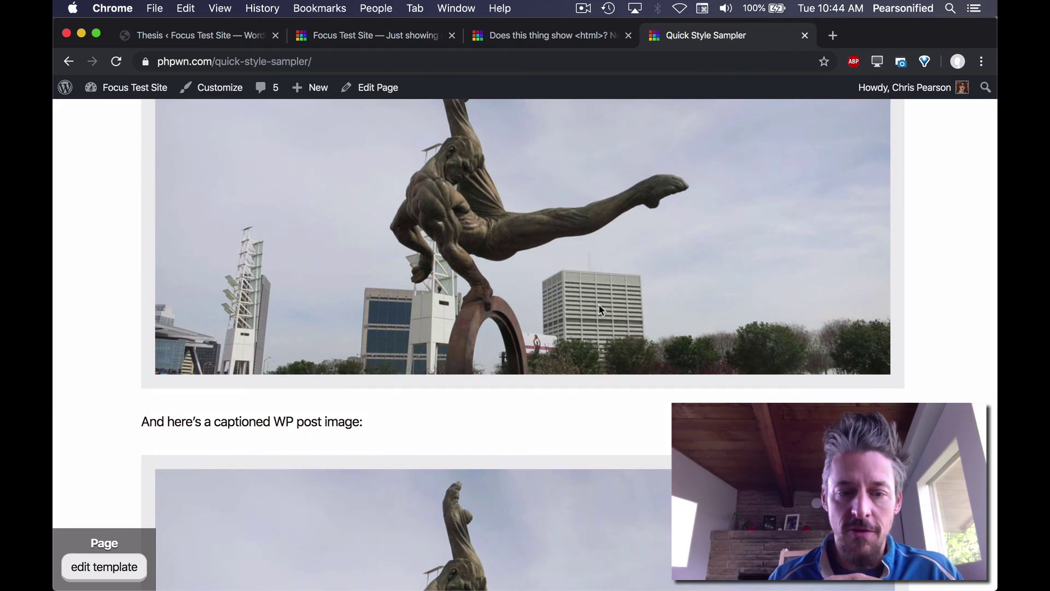
{"action": "scroll", "coordinate": [598, 304], "scroll_direction": "down", "scroll_amount": 12}
{"action": "left_click", "coordinate": [224, 38]}
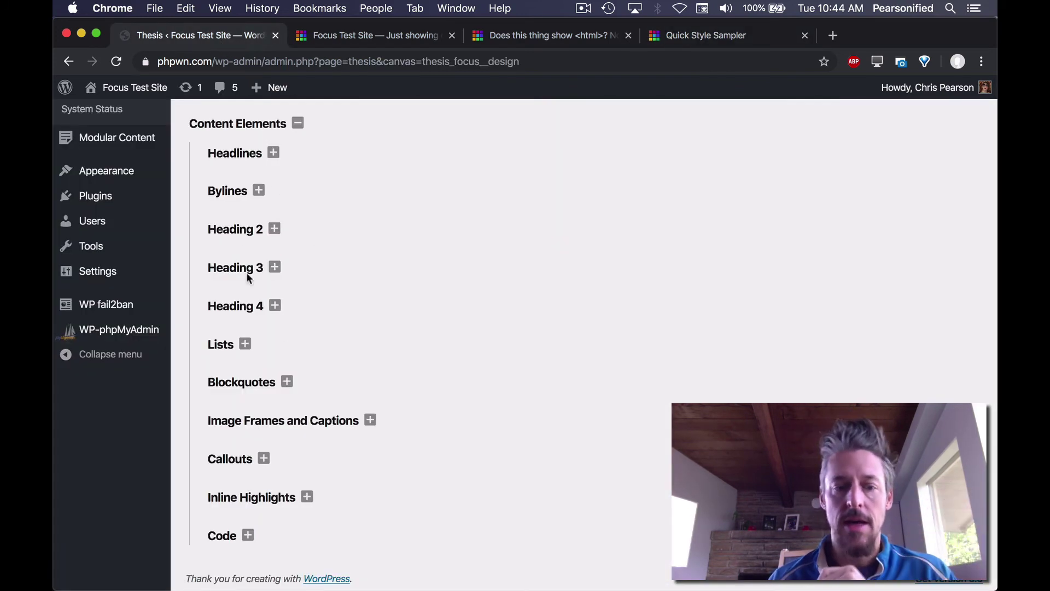
Expand Headlines and inspect the blog page's headline markup before returning to the design options
{"action": "left_click", "coordinate": [244, 155]}
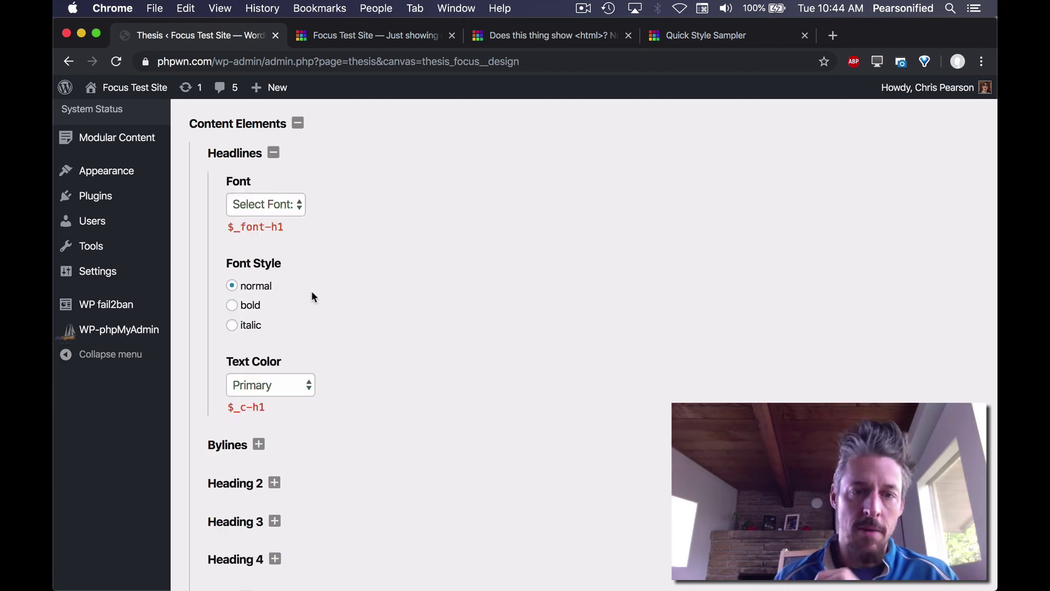
{"action": "left_click", "coordinate": [393, 44]}
{"action": "left_click", "coordinate": [529, 38]}
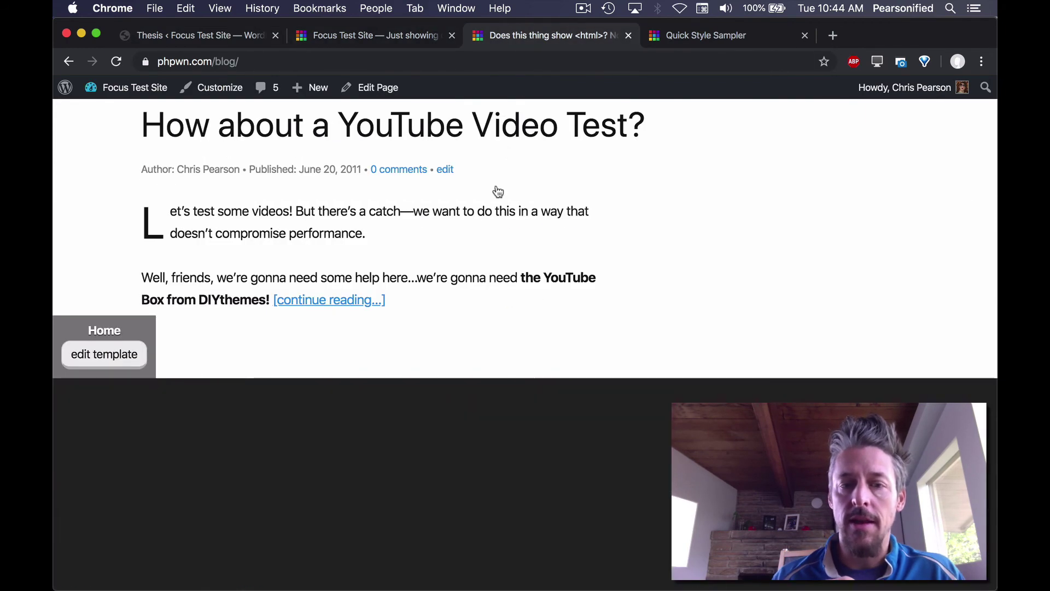
{"action": "key", "text": "super+alt+i"}
{"action": "scroll", "coordinate": [648, 295], "scroll_direction": "up", "scroll_amount": 4}
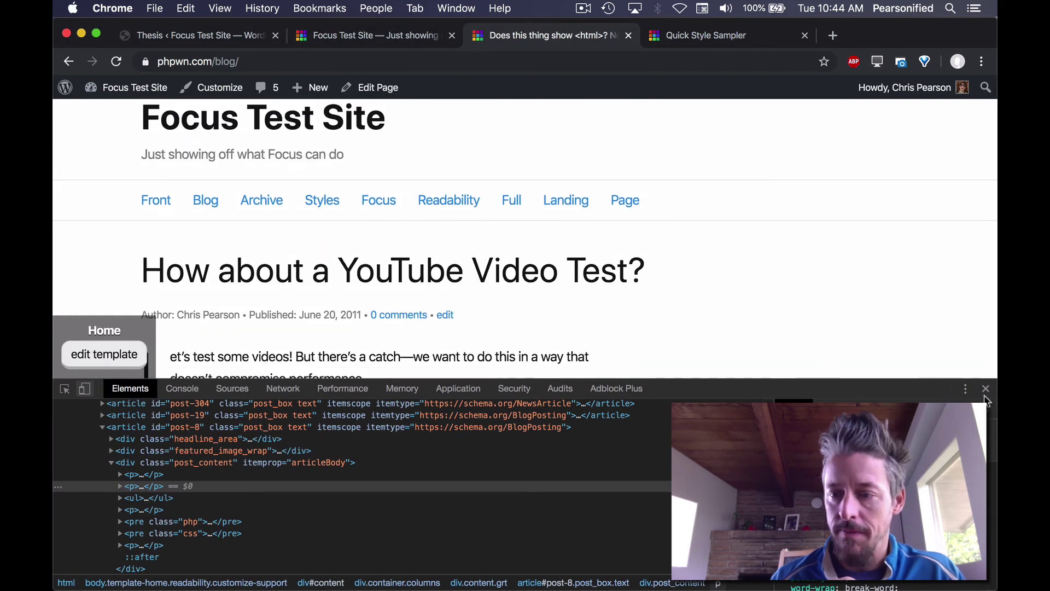
{"action": "left_click", "coordinate": [985, 388]}
{"action": "left_click", "coordinate": [246, 38]}
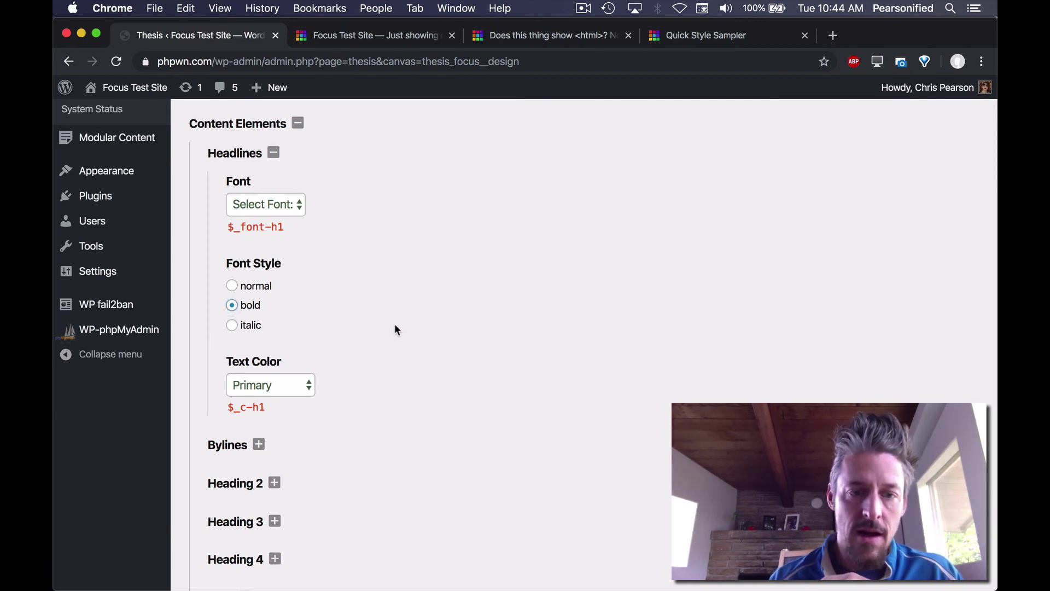
{"action": "scroll", "coordinate": [407, 333], "scroll_direction": "up", "scroll_amount": 15}
Save the design options and reload the blog to confirm bold post titles
{"action": "left_click", "coordinate": [922, 169]}
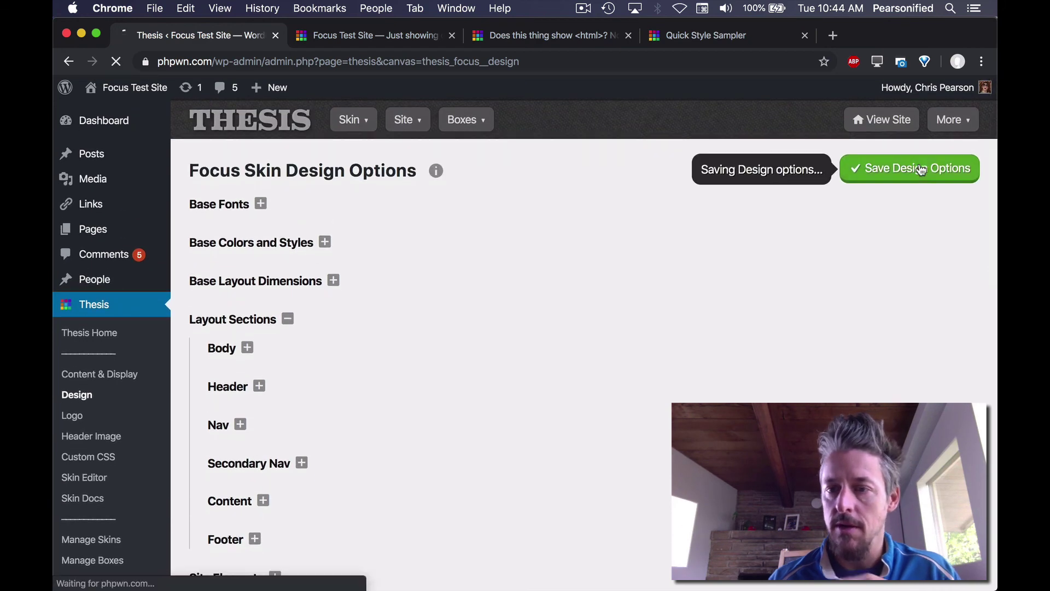
{"action": "left_click", "coordinate": [540, 36]}
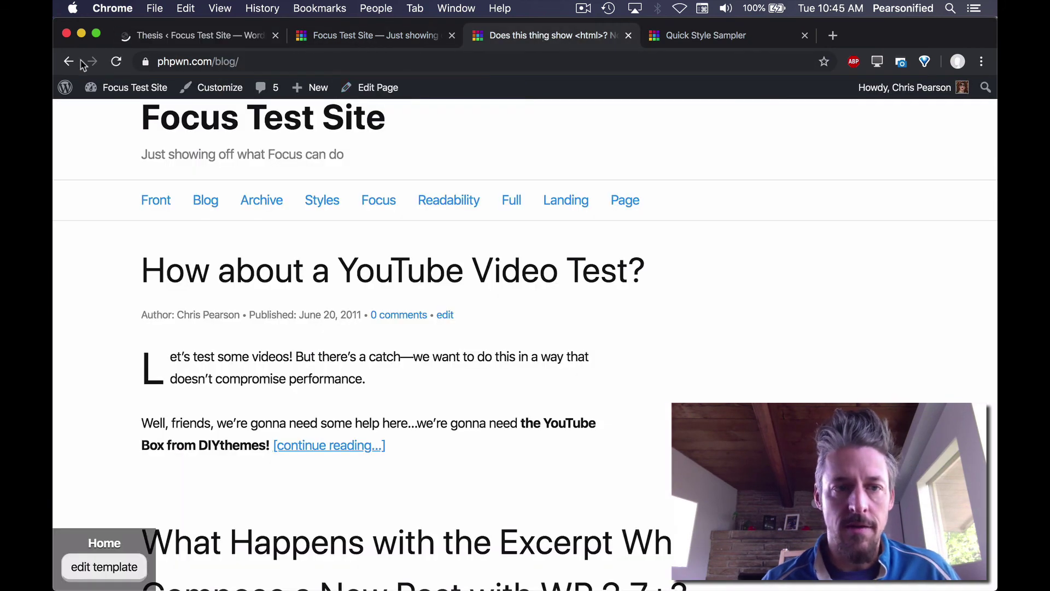
{"action": "left_click", "coordinate": [116, 62]}
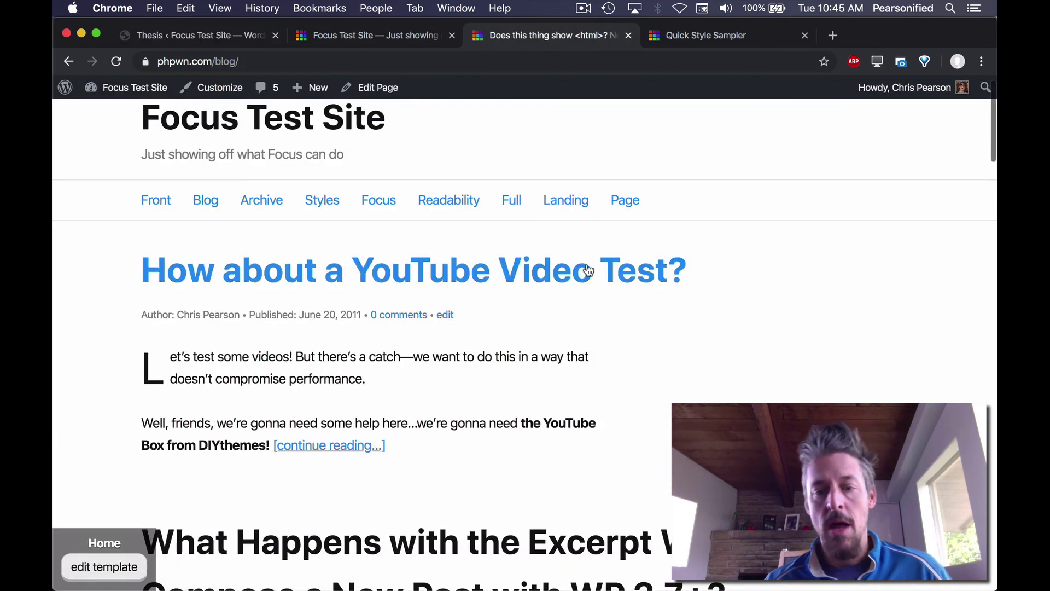
{"action": "scroll", "coordinate": [612, 270], "scroll_direction": "down", "scroll_amount": 1}
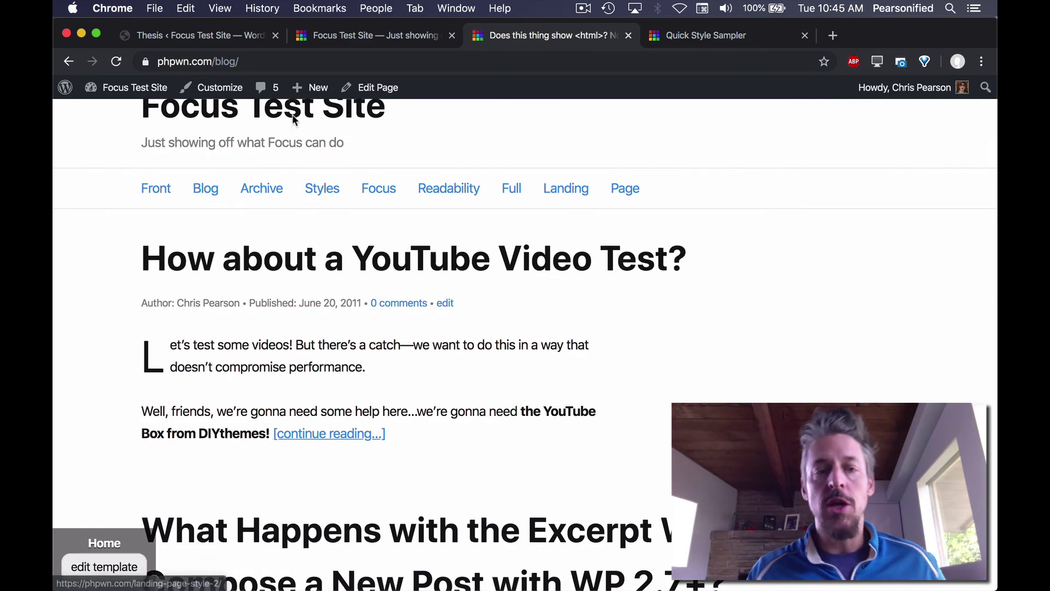
Back in the Thesis tab, expand Content Elements and review Headlines through Callouts
{"action": "key", "text": "super+1"}
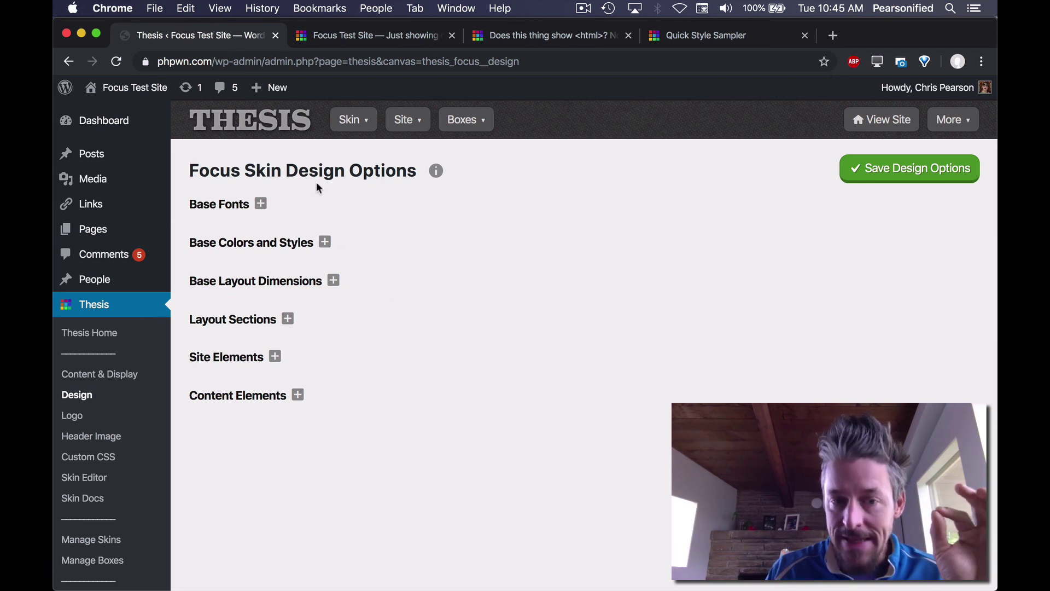
{"action": "left_click", "coordinate": [253, 404]}
{"action": "scroll", "coordinate": [258, 443], "scroll_direction": "down", "scroll_amount": 5}
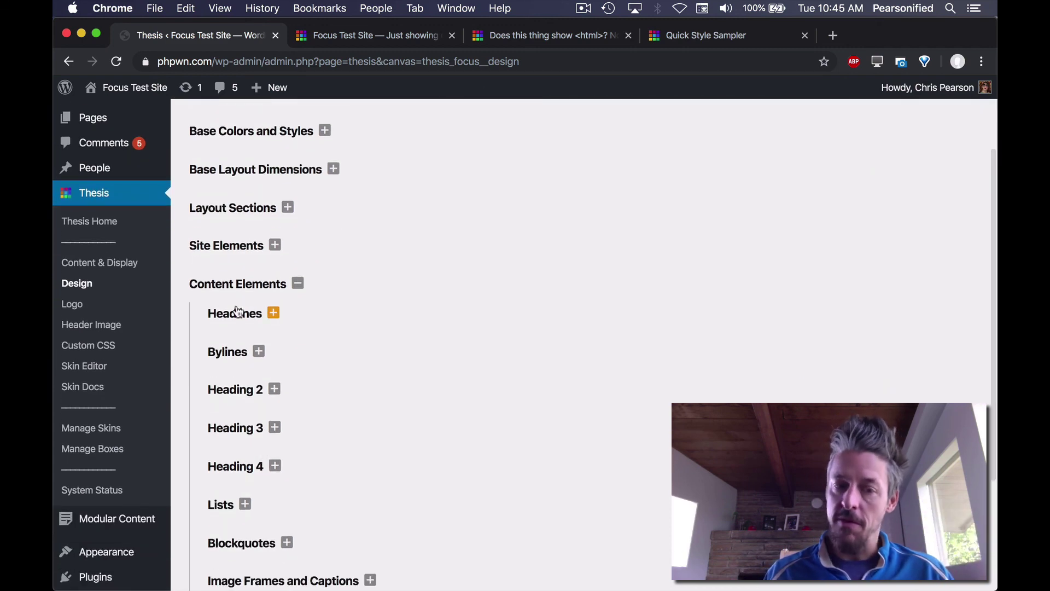
{"action": "scroll", "coordinate": [261, 411], "scroll_direction": "down", "scroll_amount": 5}
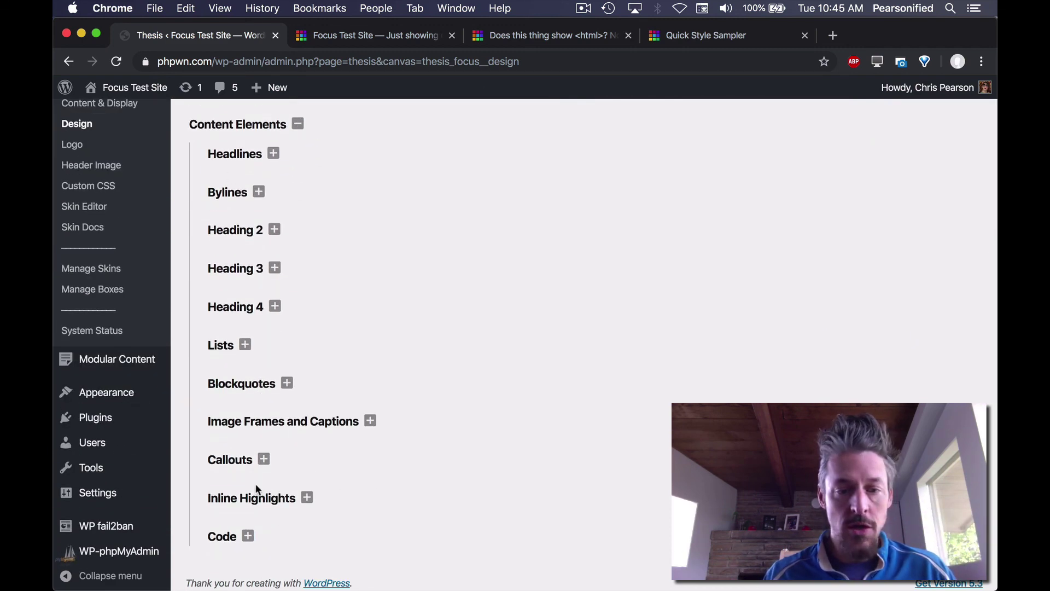
{"action": "scroll", "coordinate": [257, 465], "scroll_direction": "up", "scroll_amount": 3}
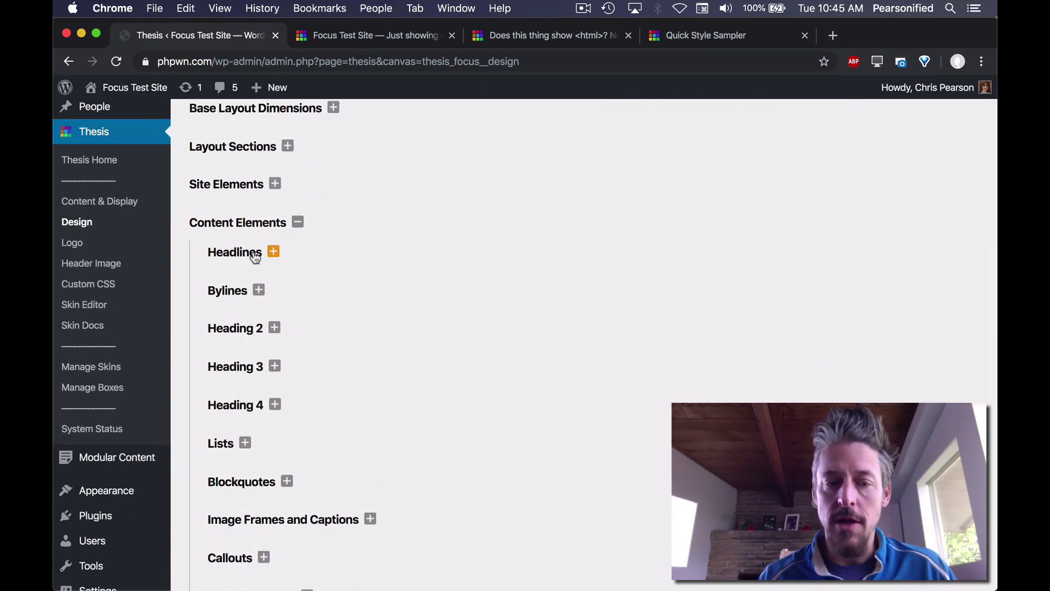